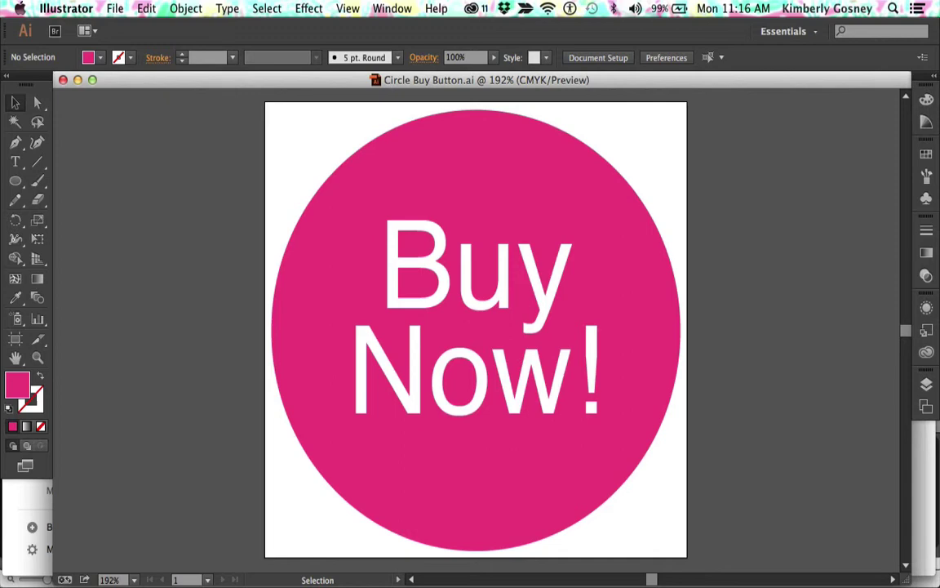
- Create a new 300 × 300 px document, Untitled-11, with the size in Pixels
left_click(113, 9)
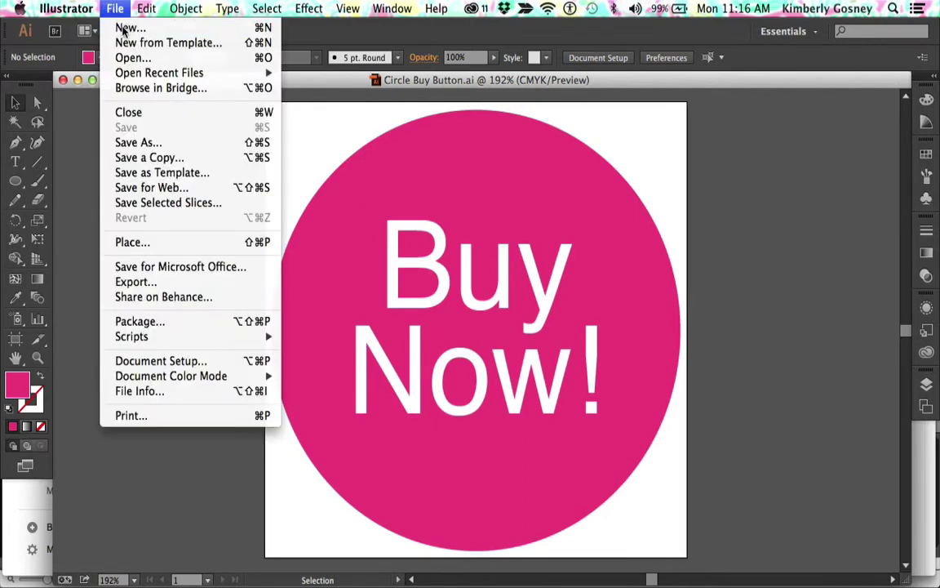
left_click(123, 28)
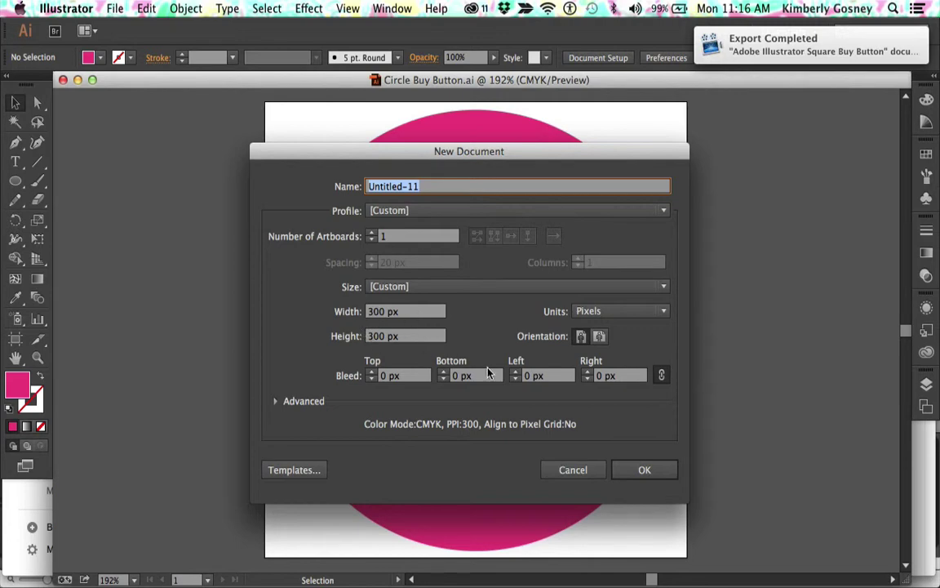
left_click(661, 471)
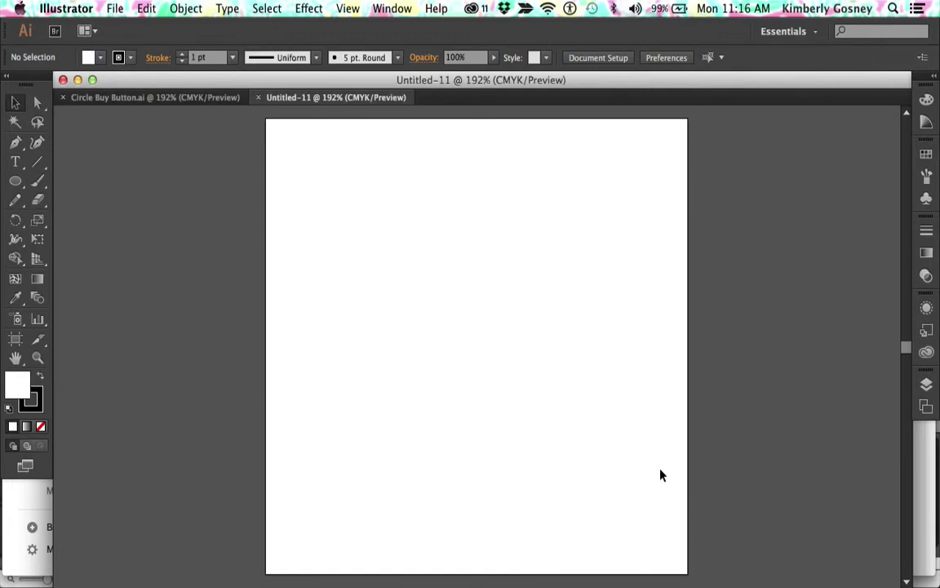
- Draw a circle with the Ellipse Tool, entering 250 px for both width and height
left_click(20, 188)
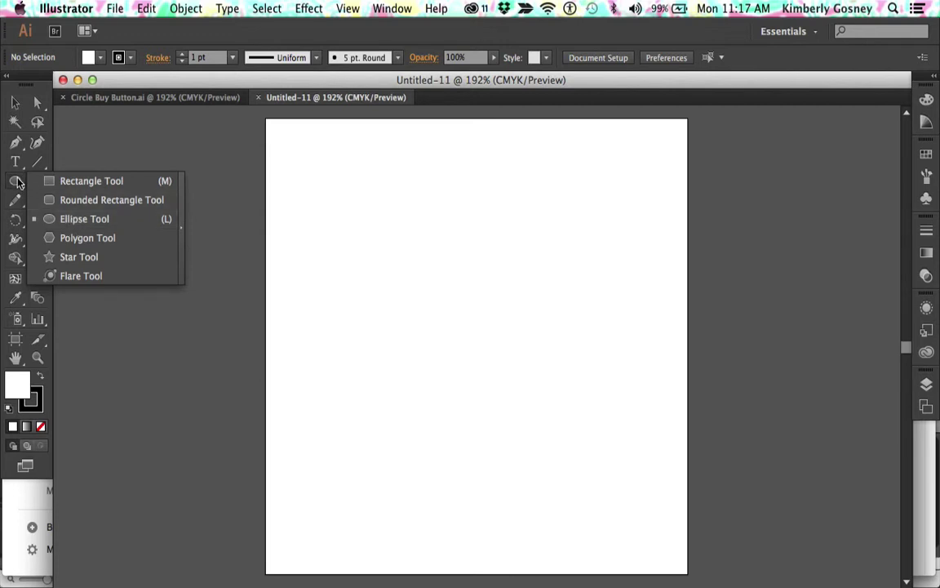
left_click(70, 221)
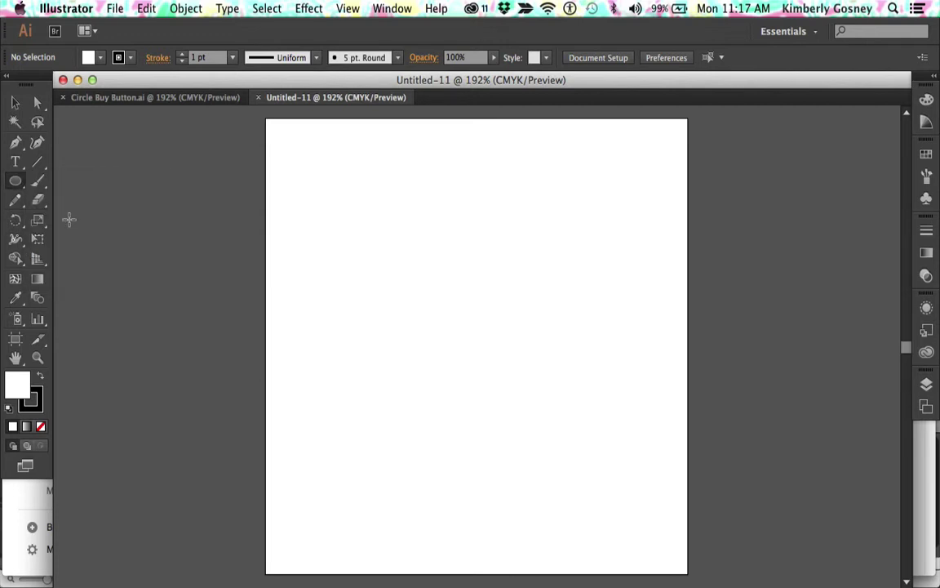
left_click(453, 275)
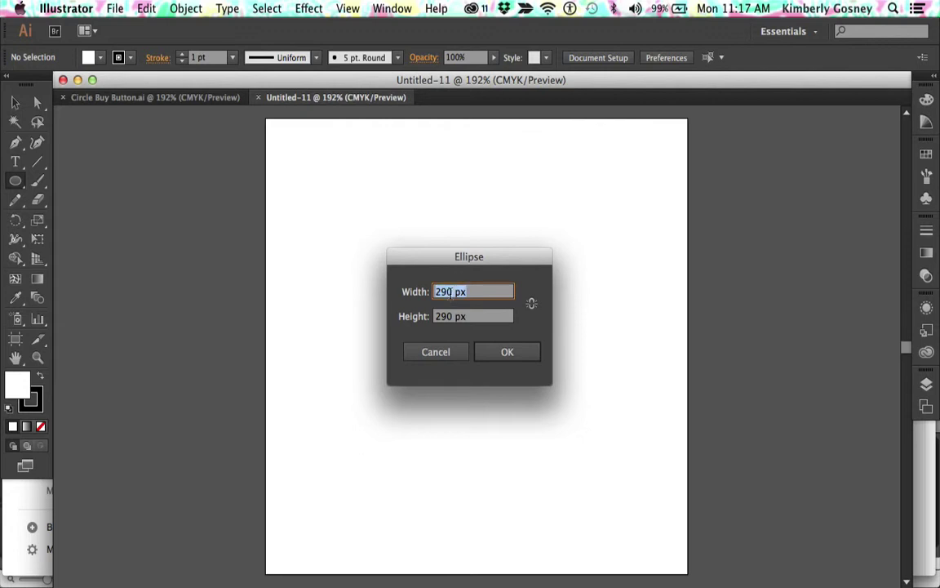
type("250")
key("Tab")
type("250")
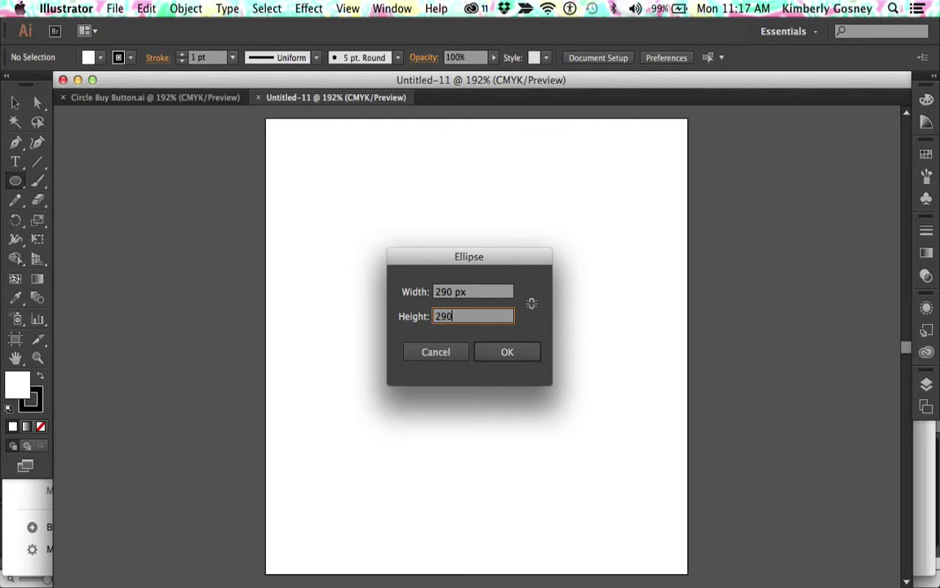
key("Return")
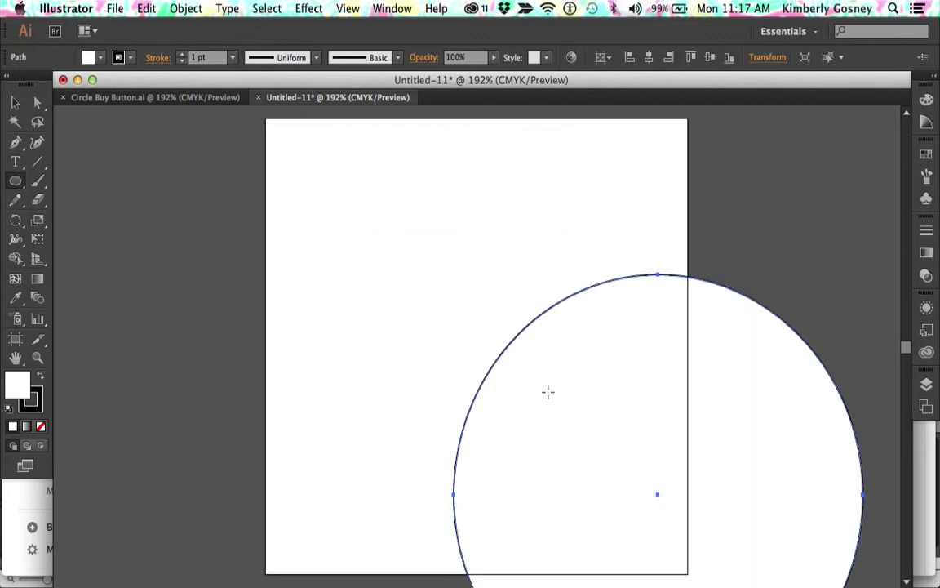
- Select the circle and centre it horizontally and vertically on the artboard
left_click(16, 104)
left_click(124, 282)
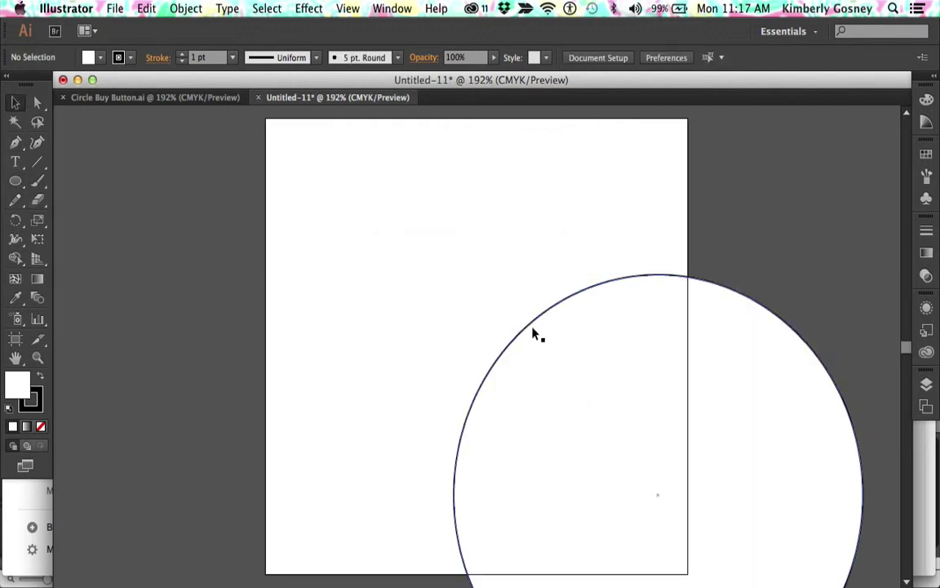
left_click(561, 377)
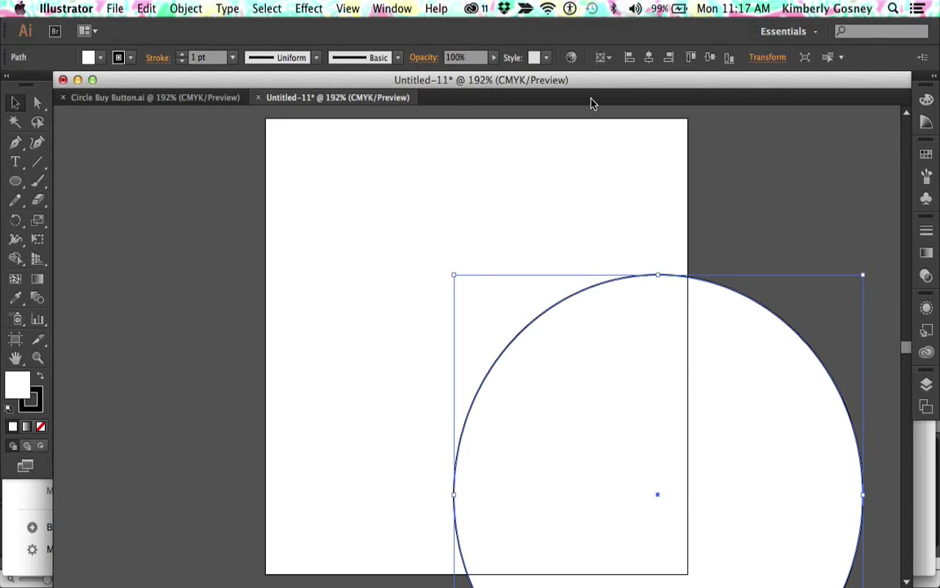
left_click(649, 57)
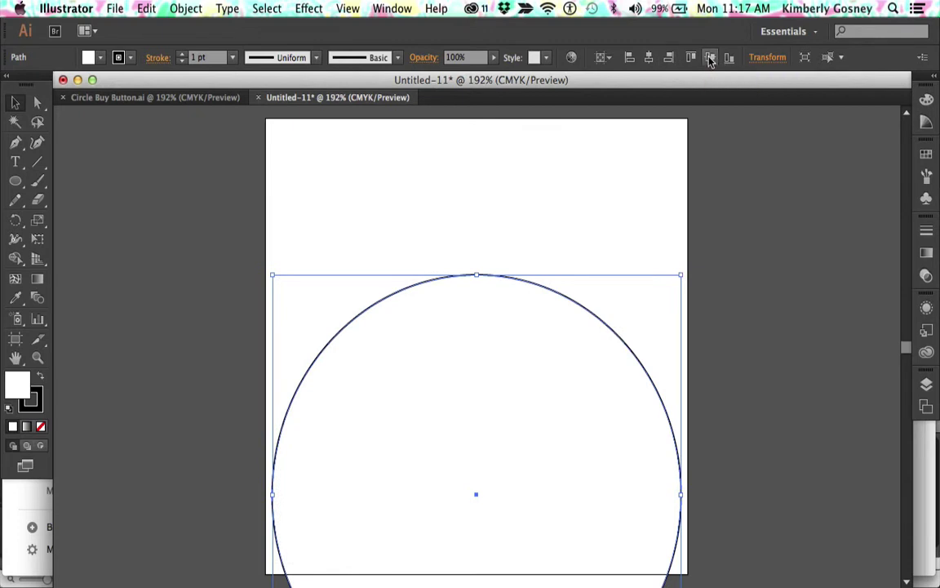
left_click(709, 58)
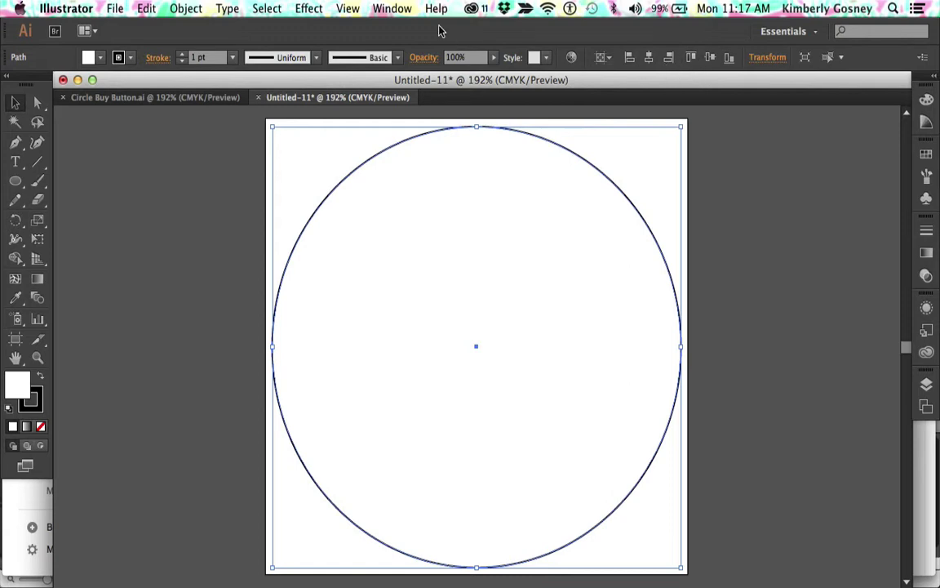
- Re-centre the circle vertically from the Align panel, then close the panel and reselect the circle
left_click(403, 10)
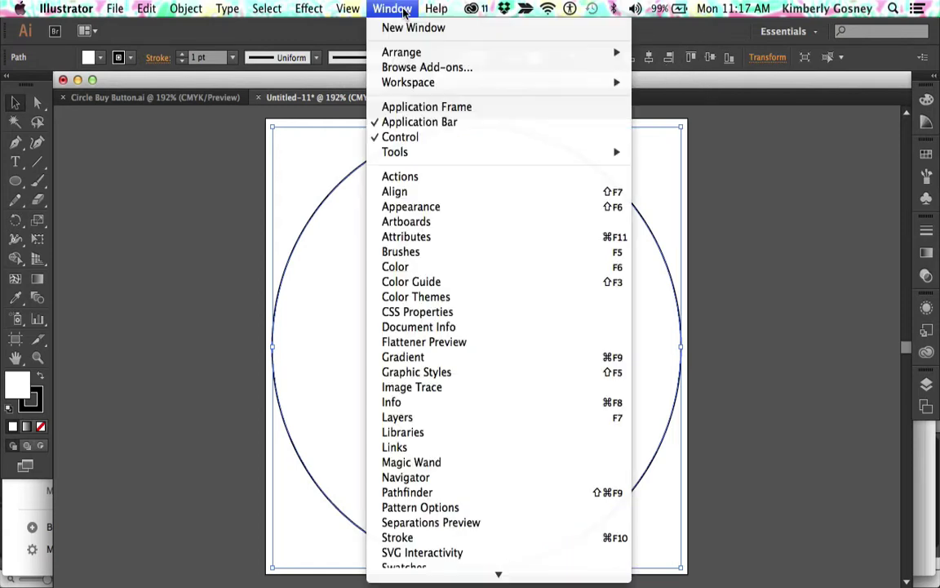
left_click(395, 192)
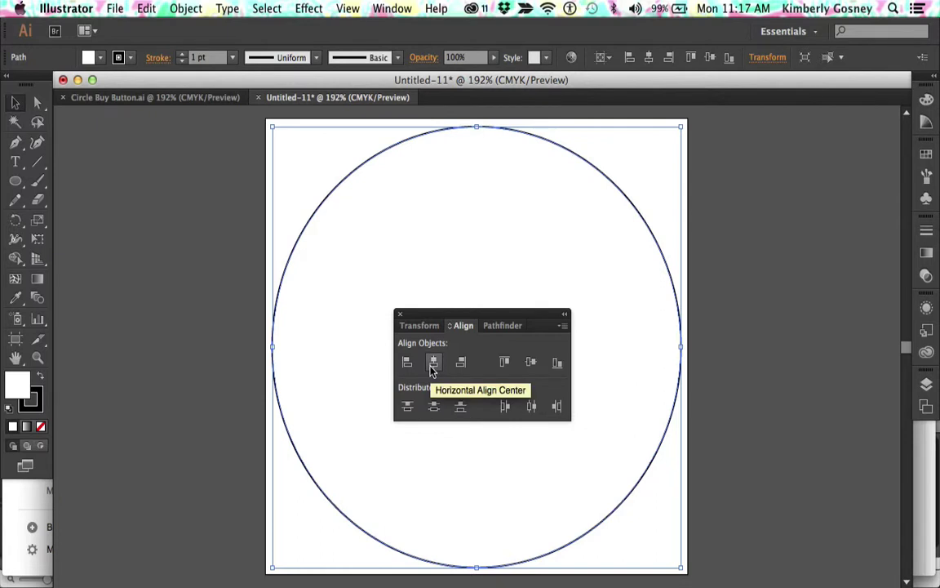
left_click(532, 364)
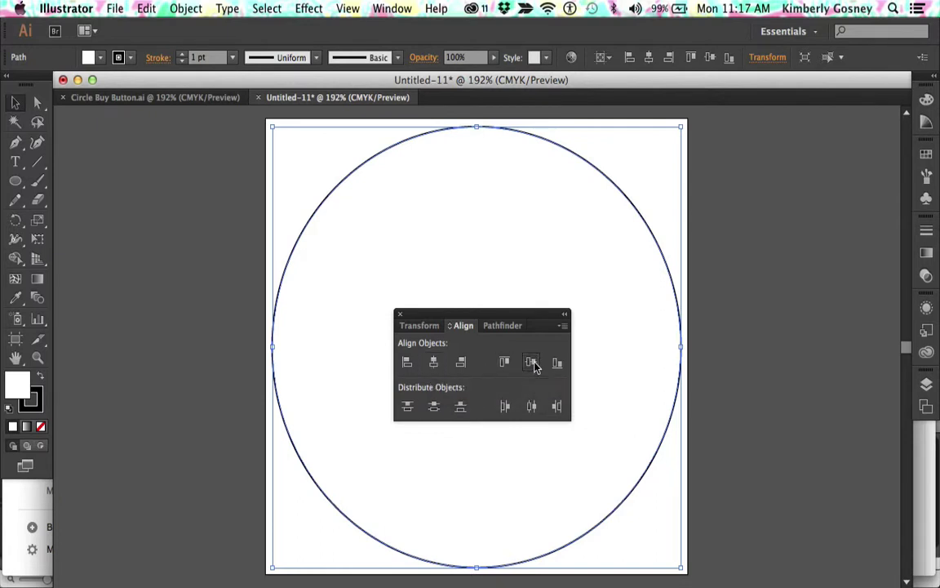
left_click(192, 237)
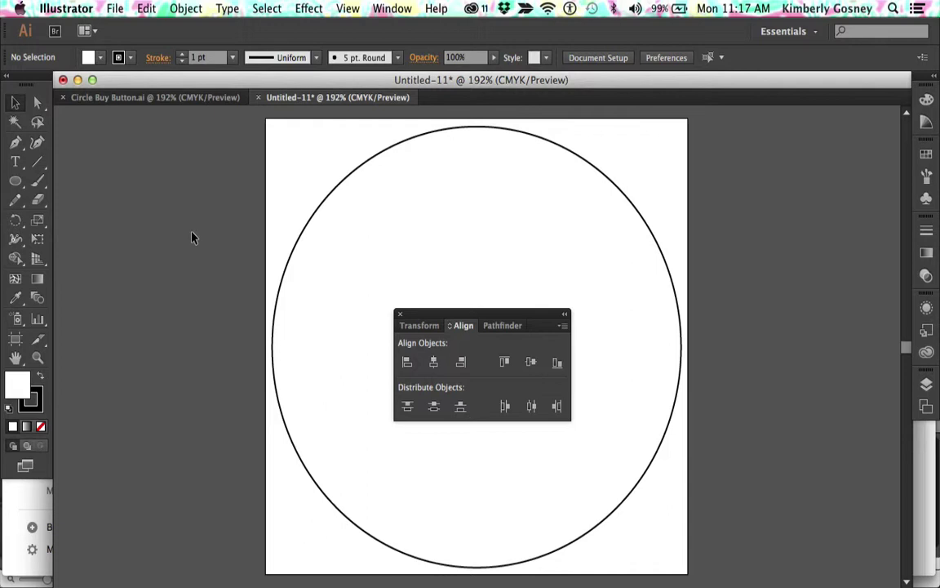
left_click(400, 315)
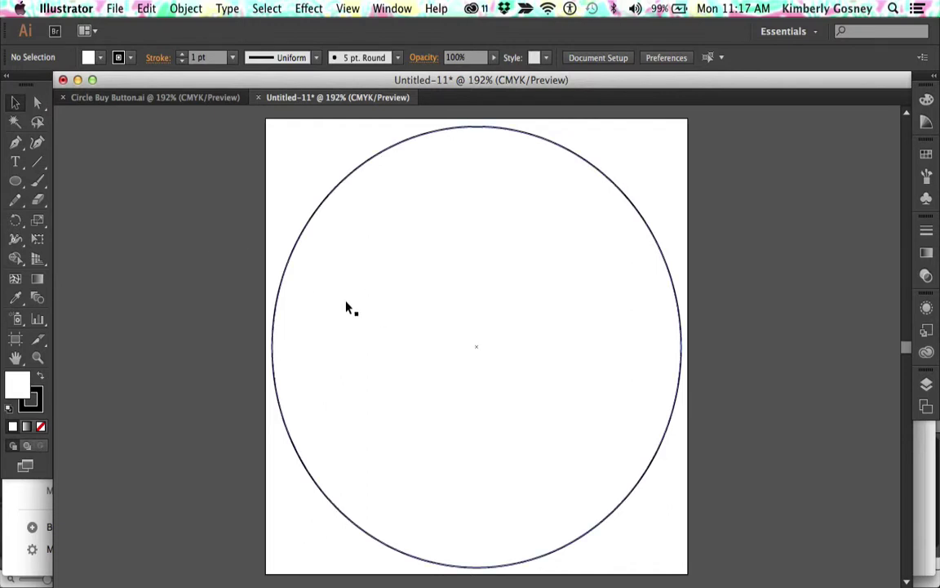
left_click(347, 307)
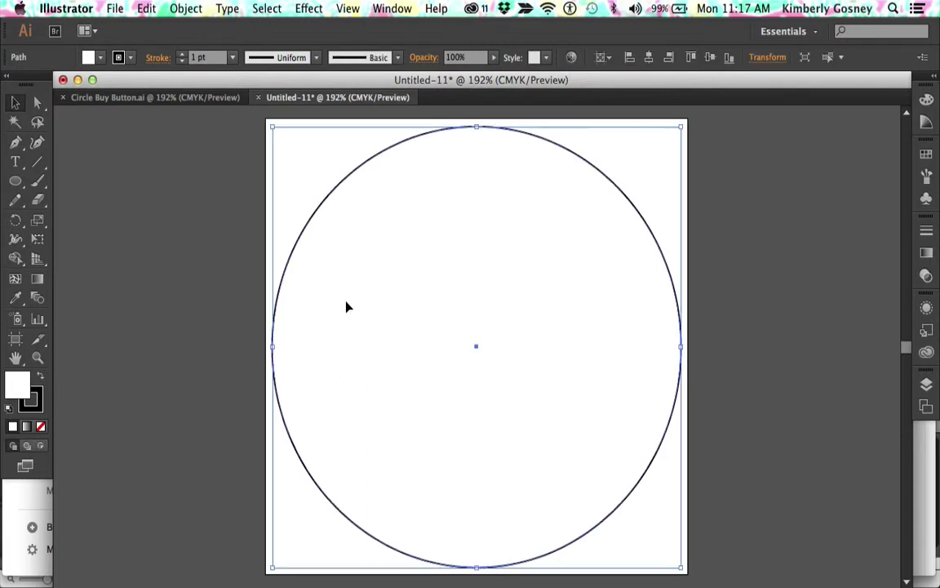
- Remove the circle's outline by setting its stroke to None
left_click(37, 399)
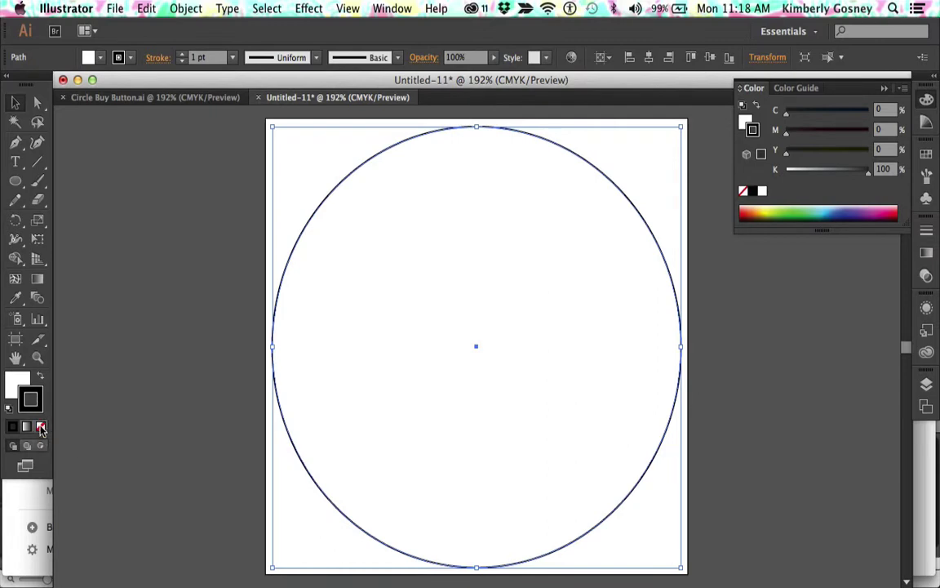
left_click(40, 428)
left_click(144, 416)
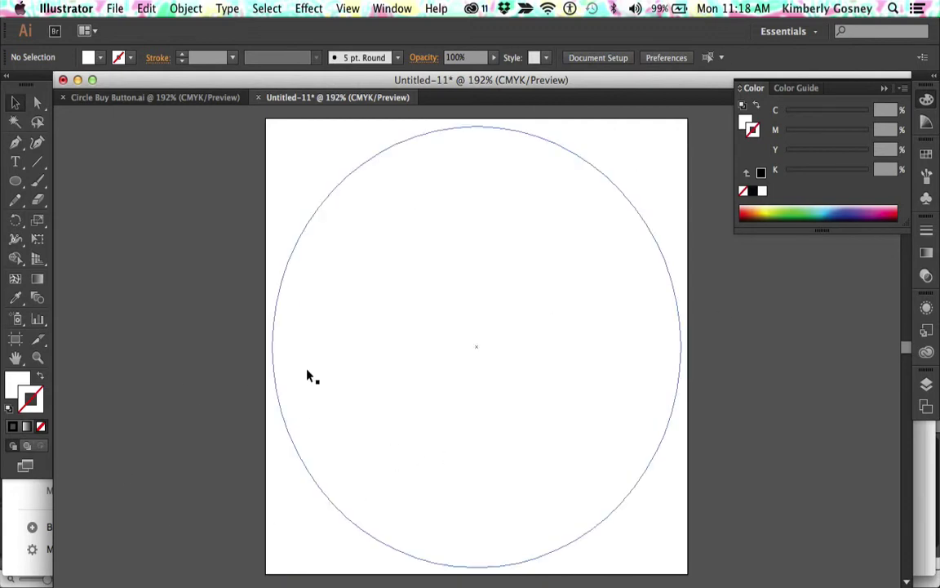
left_click(457, 331)
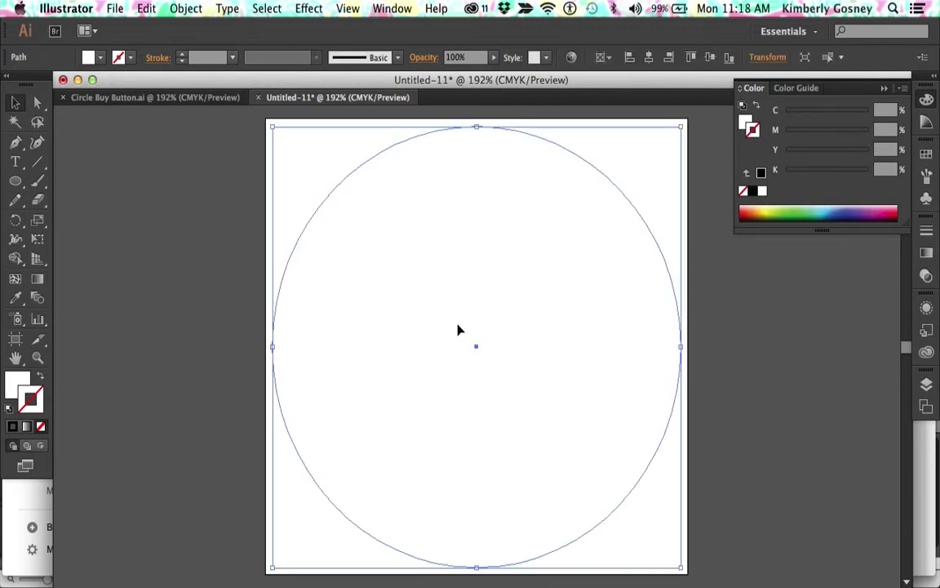
- Fill the circle with orange-red hex f15a29
double_click(14, 380)
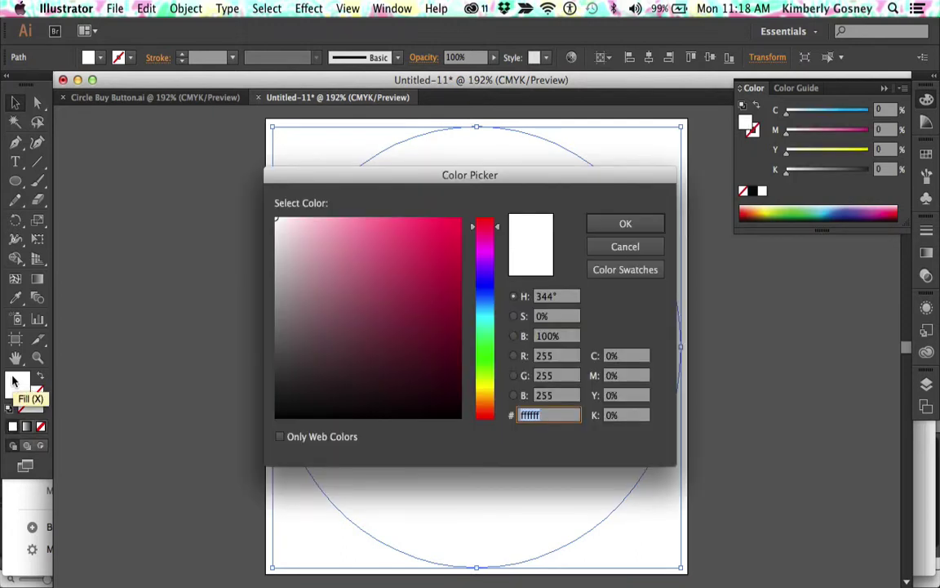
type("f15a29")
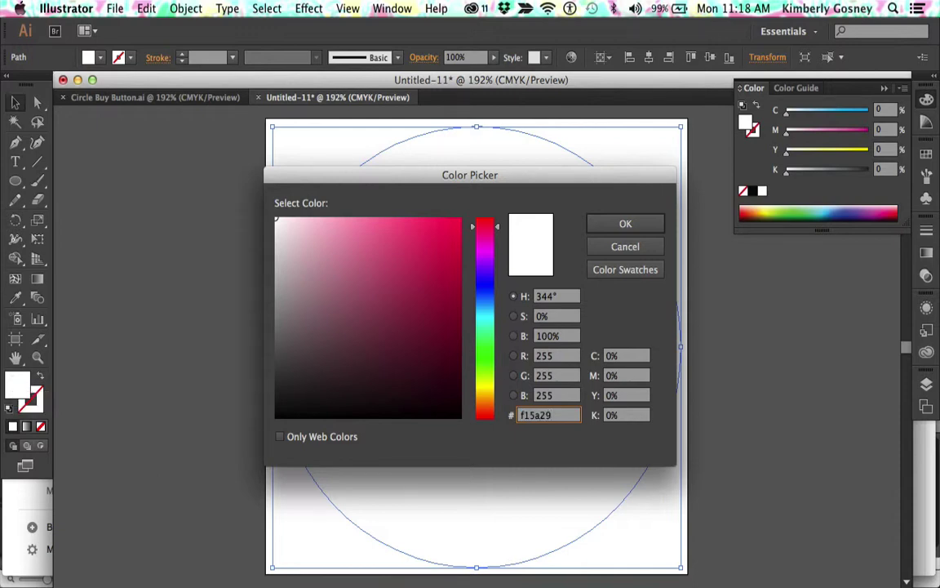
key("Return")
- Change the circle's fill to pink hex ff3f84
left_click(110, 335)
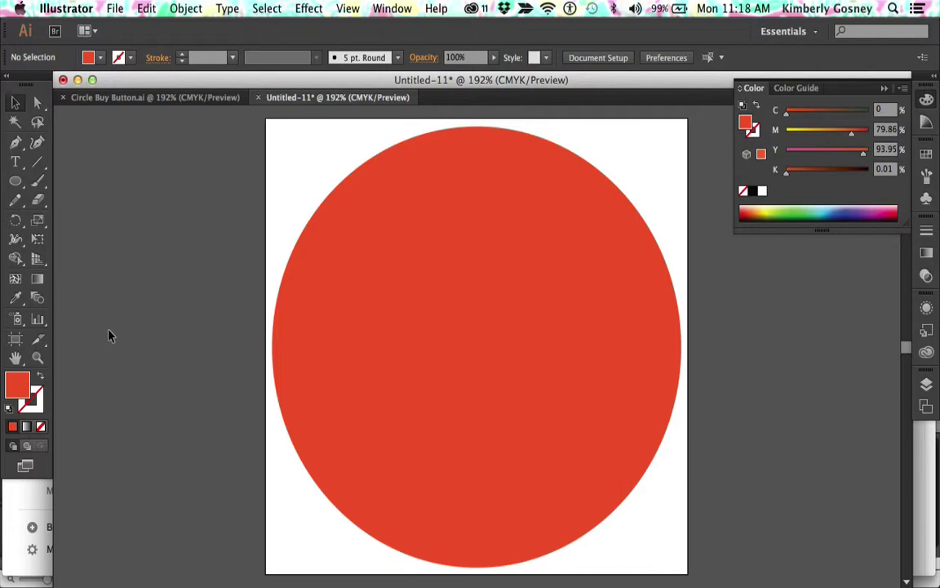
left_click(414, 392)
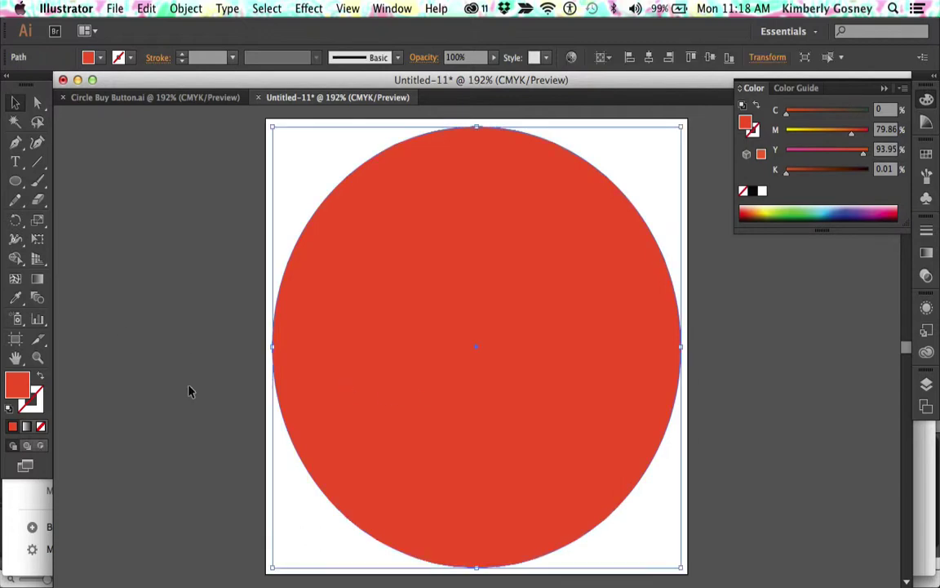
double_click(9, 382)
type("ff3f84")
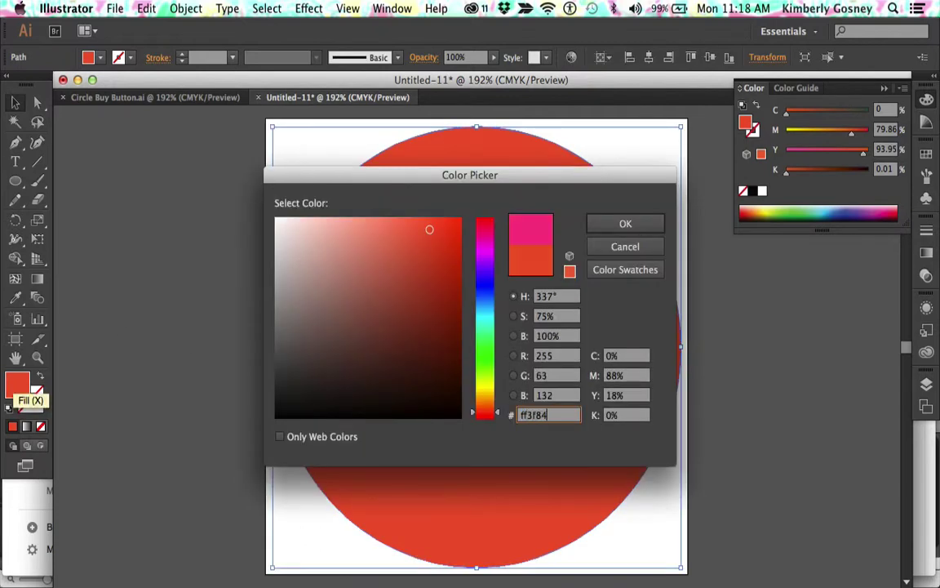
key("Return")
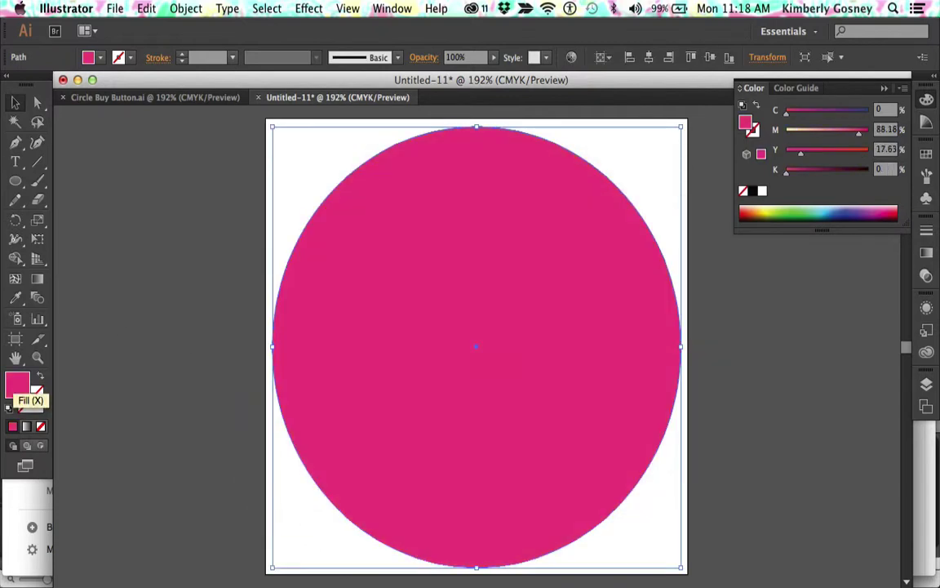
- Type 'BUY' as a new text object on the pasteboard and select it
left_click(123, 332)
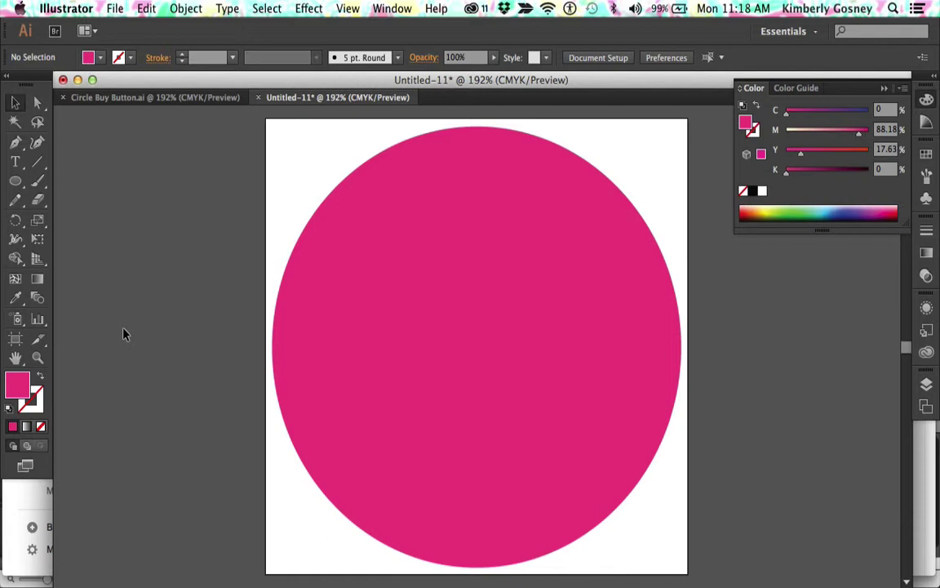
left_click(14, 163)
left_click(175, 284)
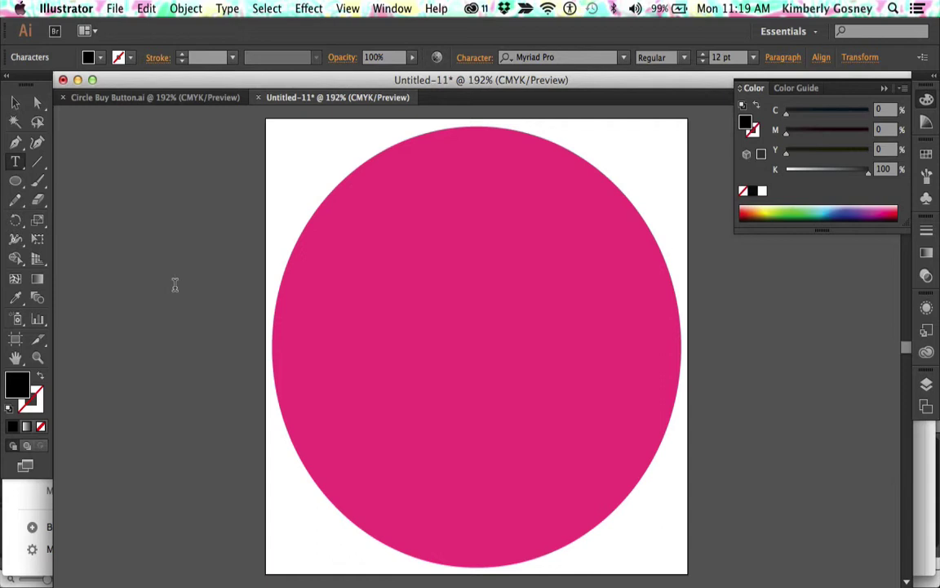
type("BUY")
left_click(18, 105)
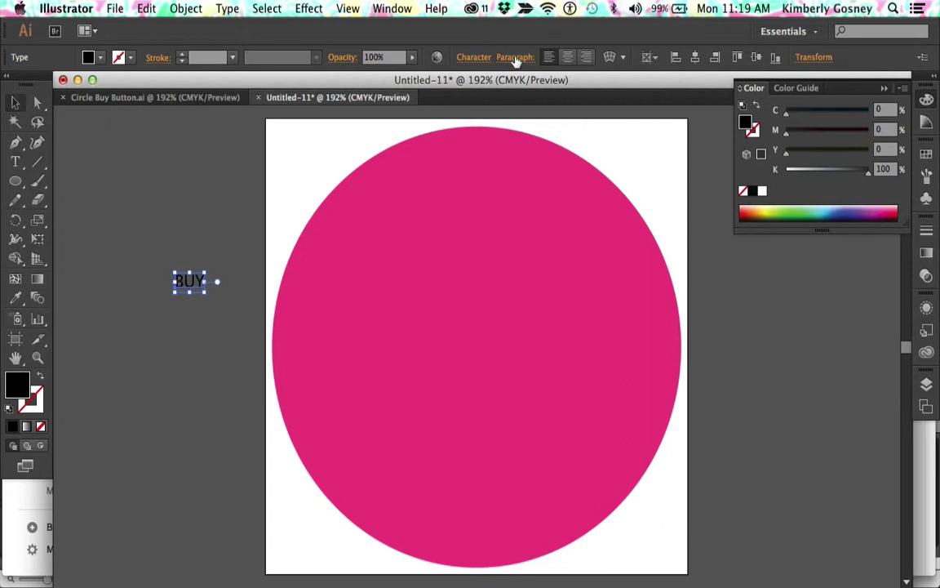
- Centre-align the BUY paragraph and centre BUY horizontally and vertically on the circle
left_click(568, 59)
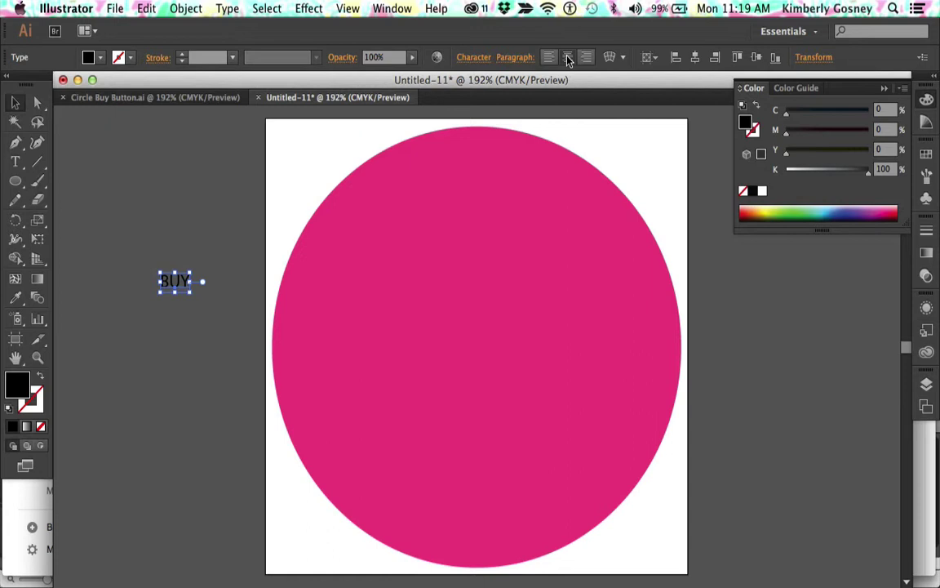
left_click(694, 59)
left_click(758, 58)
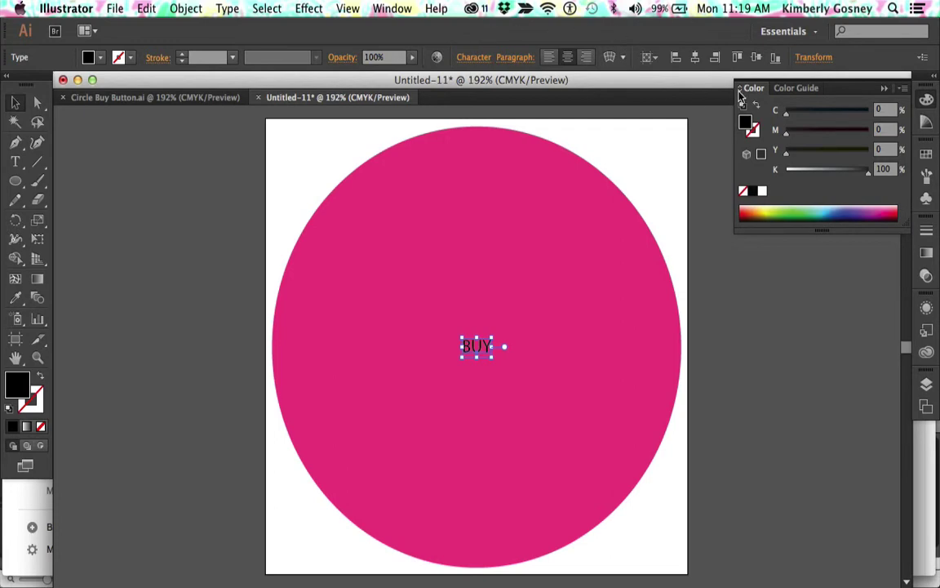
left_click(391, 9)
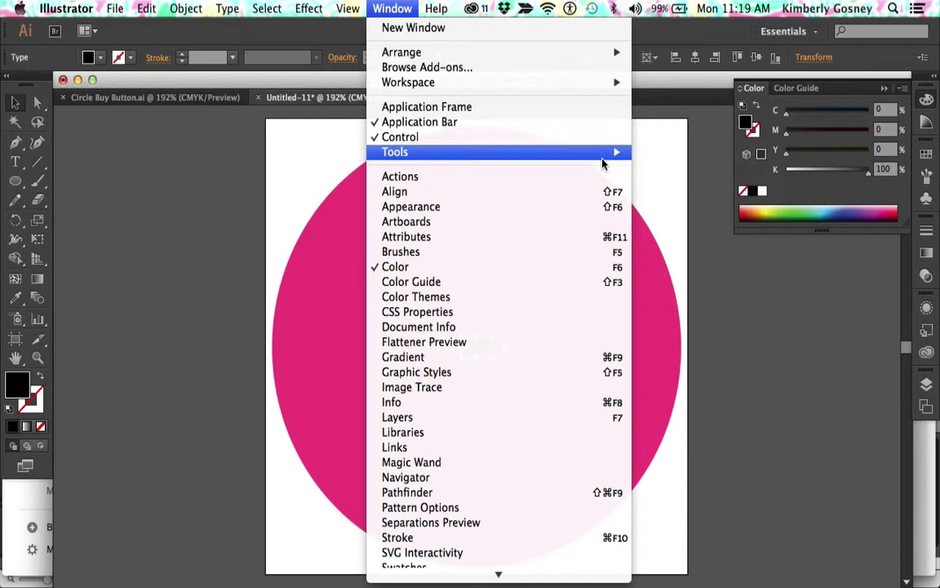
left_click(264, 147)
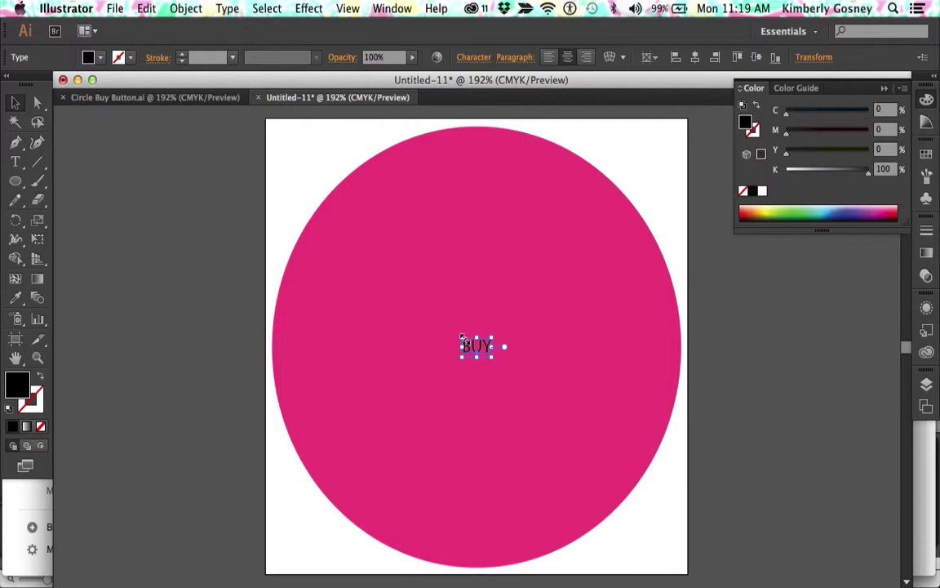
- Enlarge the BUY text and set its font size to 80 pt
left_click_drag(462, 336, 270, 225)
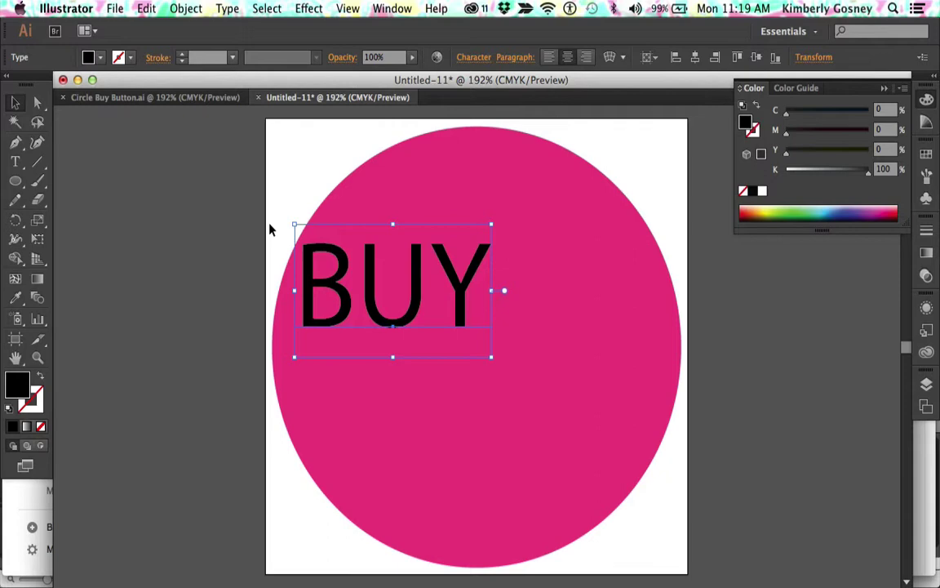
left_click(474, 59)
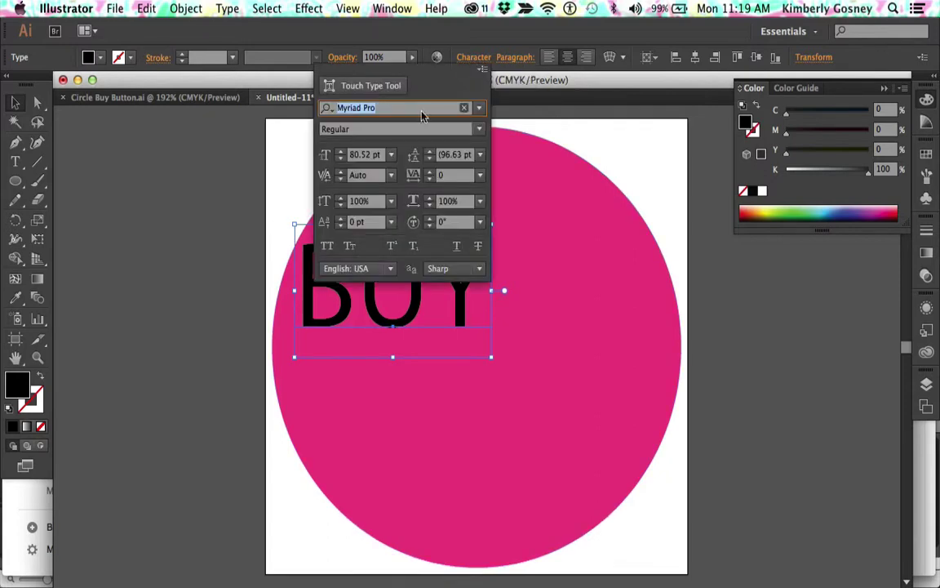
left_click(359, 155)
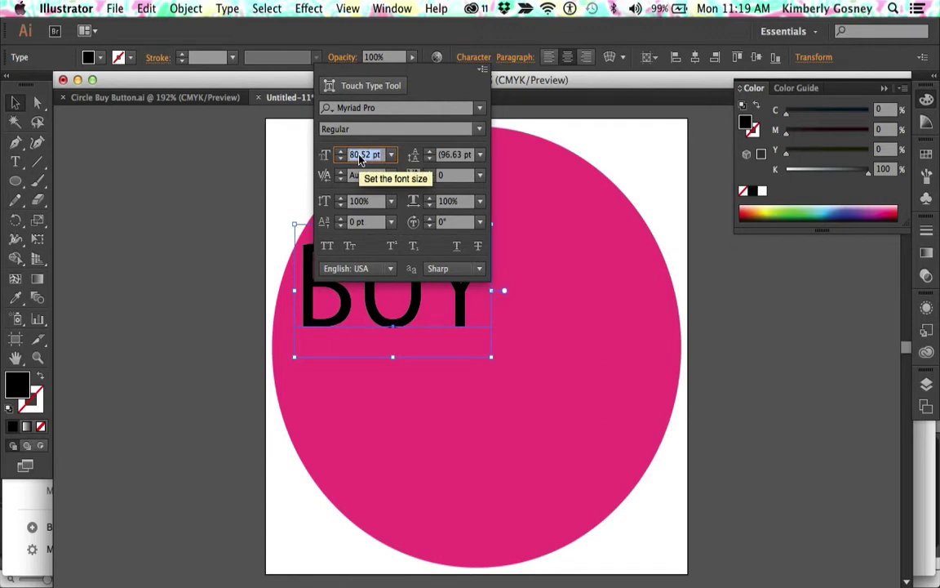
type("80")
key("Return")
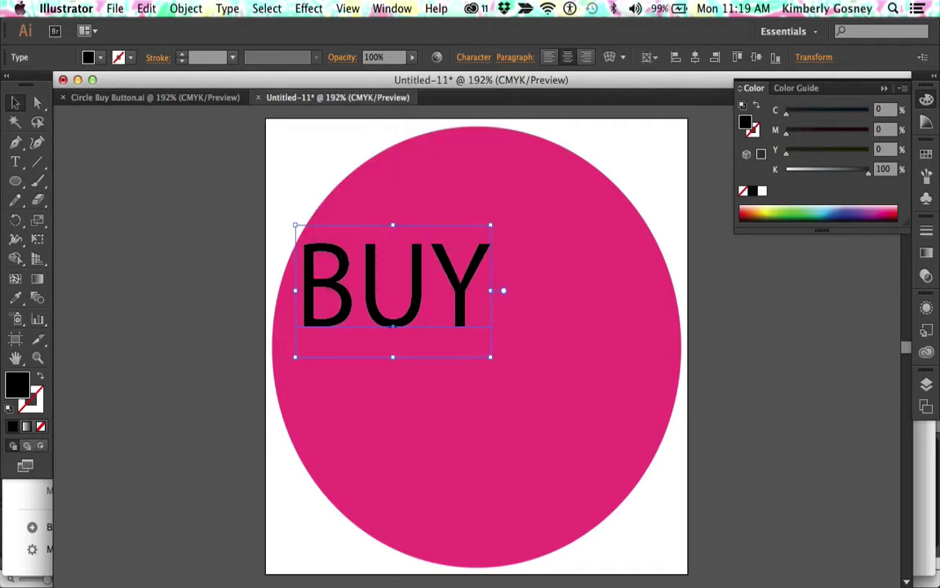
- Centre BUY on the artboard, then move it up into the circle's upper half
left_click(697, 58)
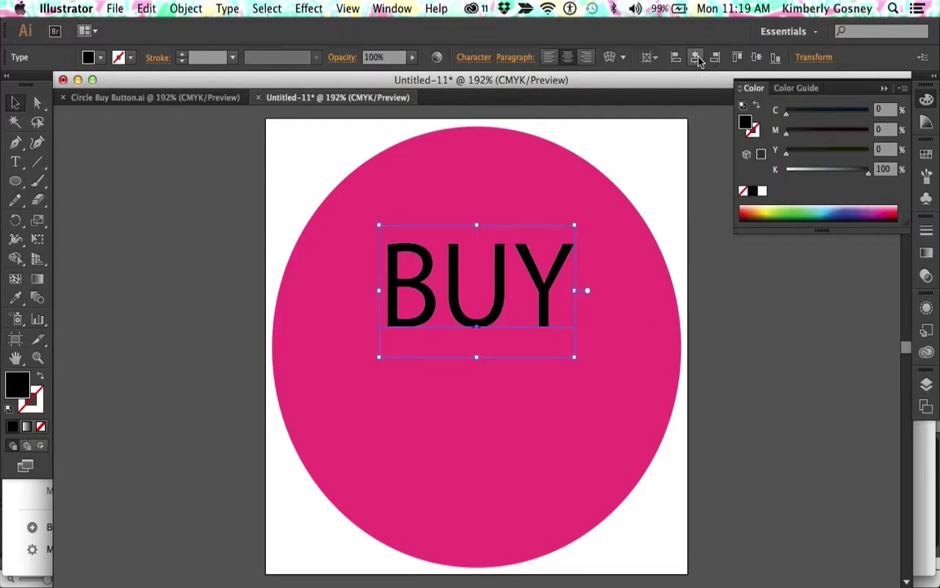
left_click(754, 58)
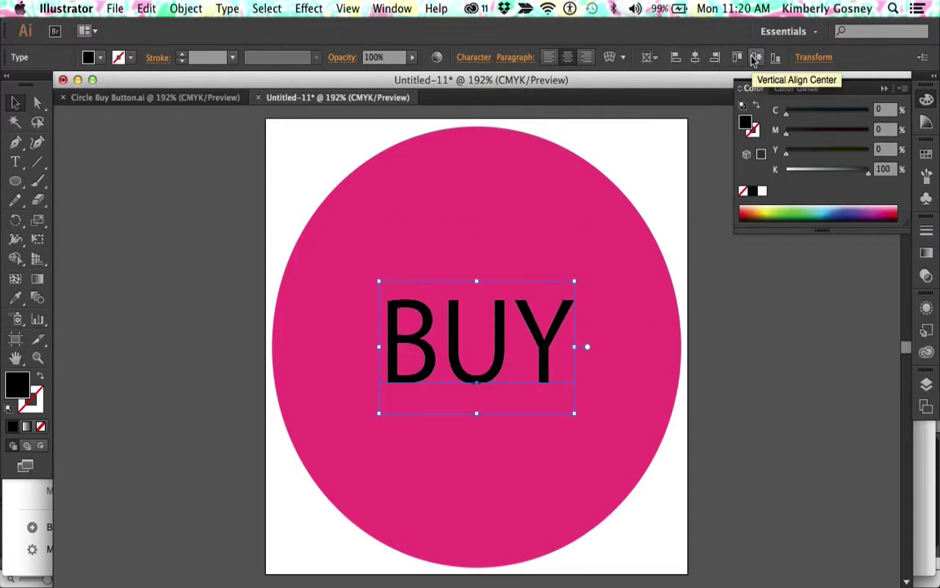
left_click(754, 398)
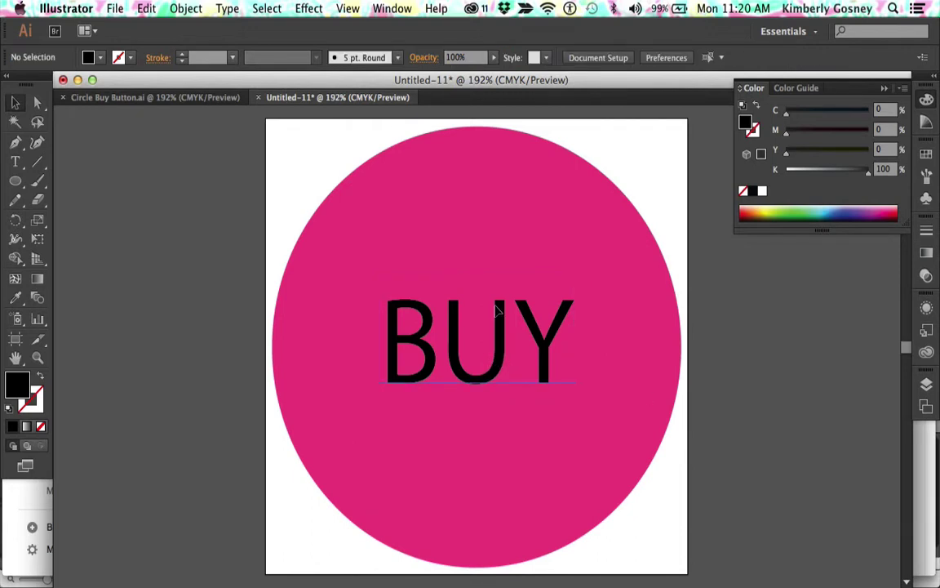
left_click_drag(499, 362, 496, 300)
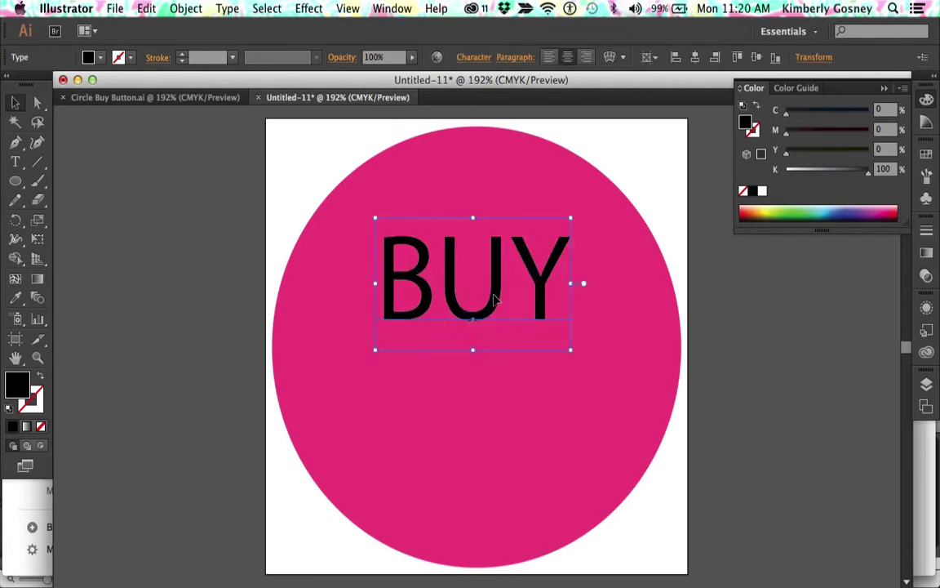
- Select BUY and set its font family to Helvetica Regular in the Character panel
left_click(166, 266)
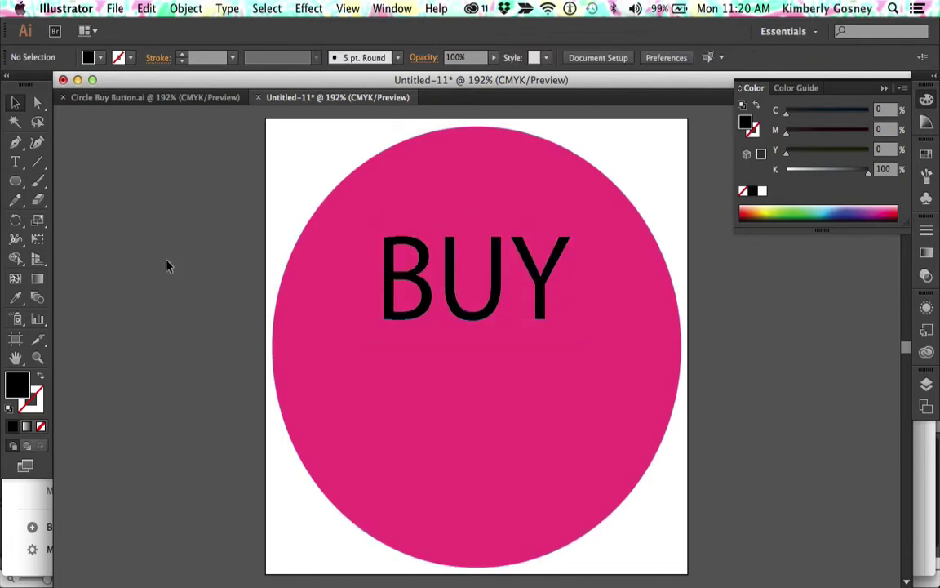
left_click(444, 269)
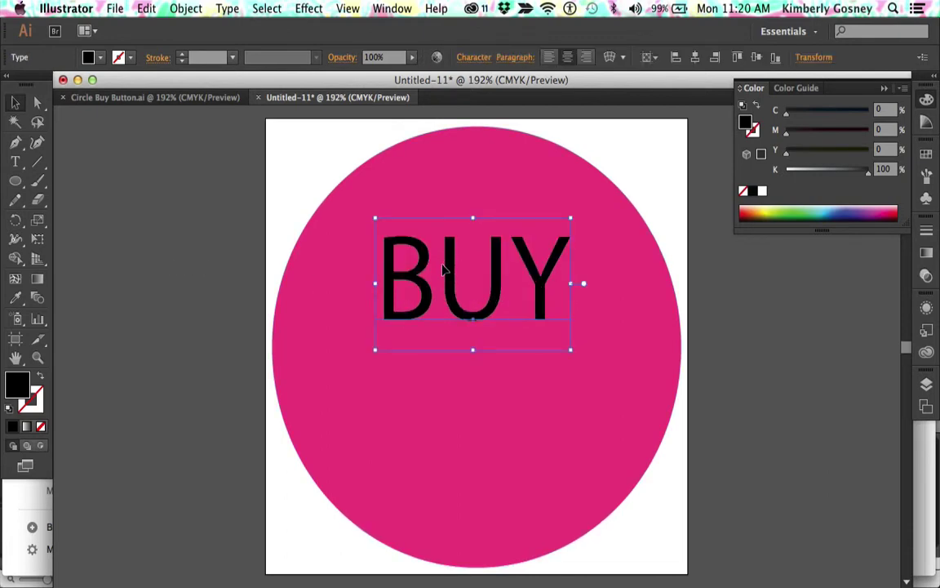
left_click(473, 58)
left_click(383, 107)
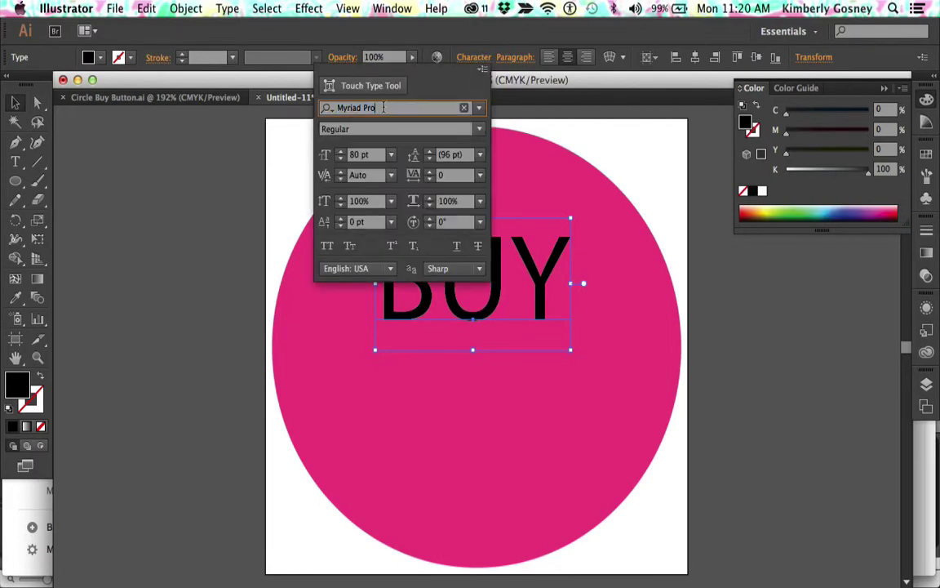
key("super+a")
type("HELVE")
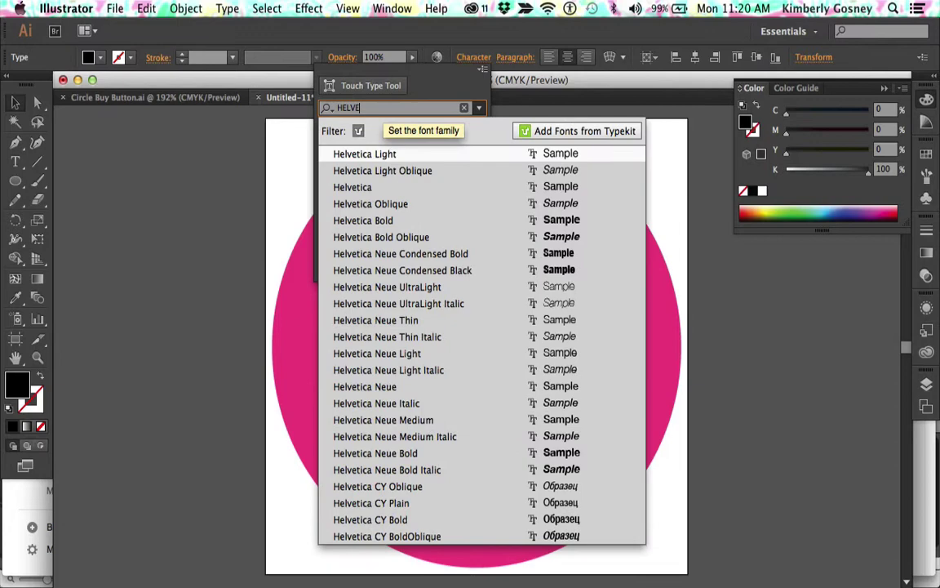
type("TICA")
left_click(346, 188)
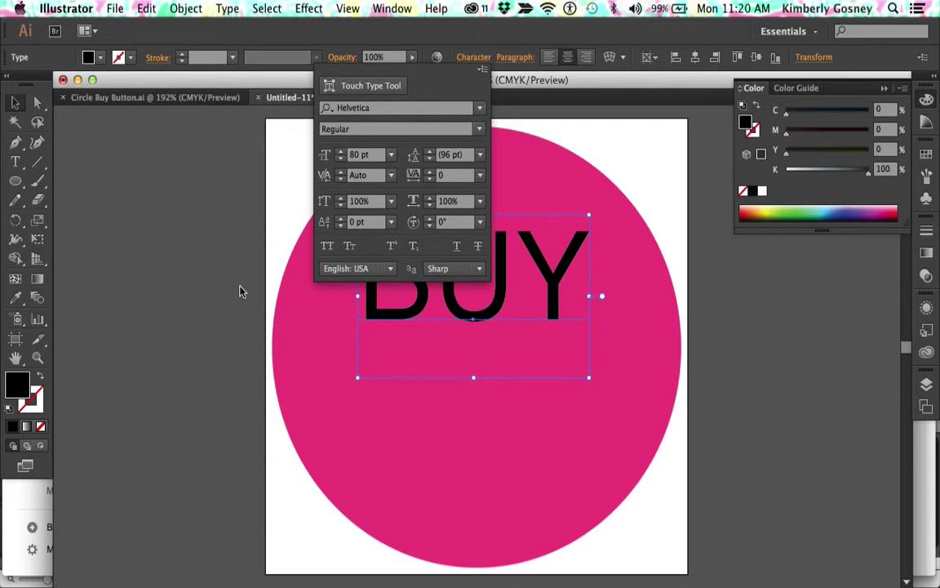
left_click(151, 330)
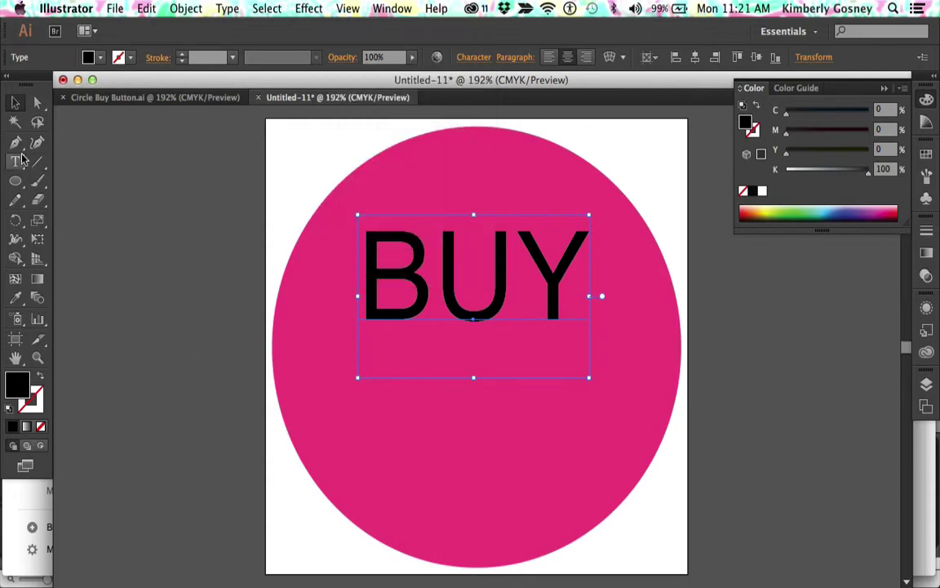
- Type 'NOW!' as a new text object on the pasteboard and select it
left_click(141, 225)
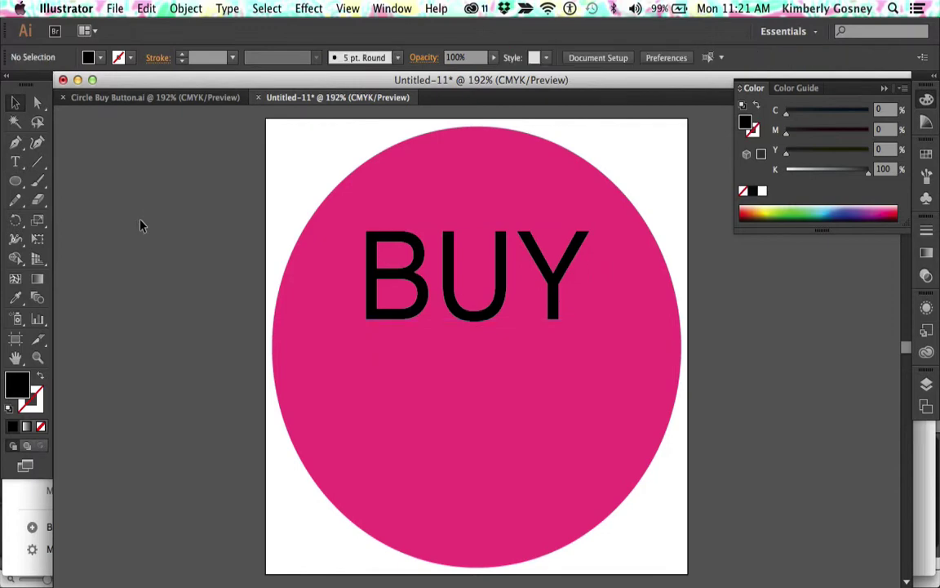
left_click(13, 162)
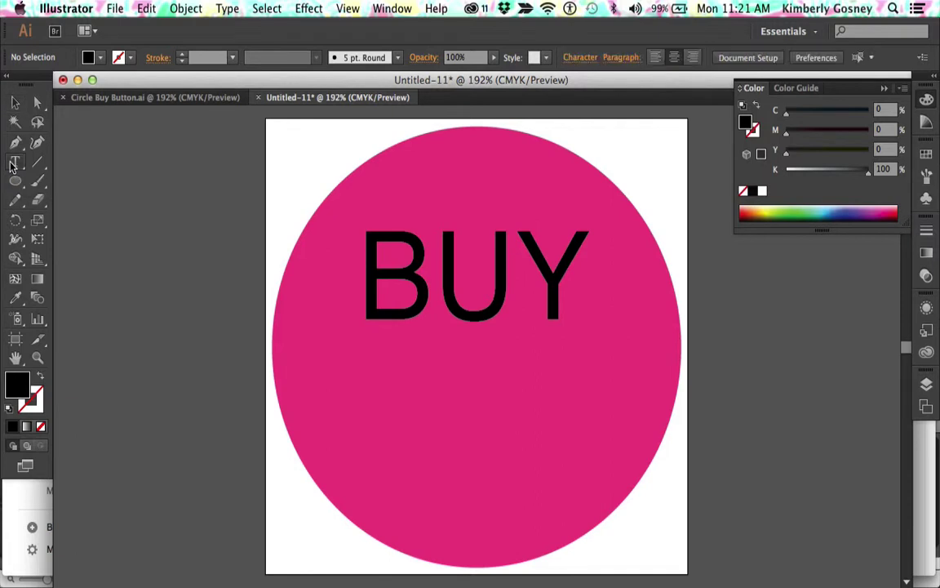
left_click(187, 321)
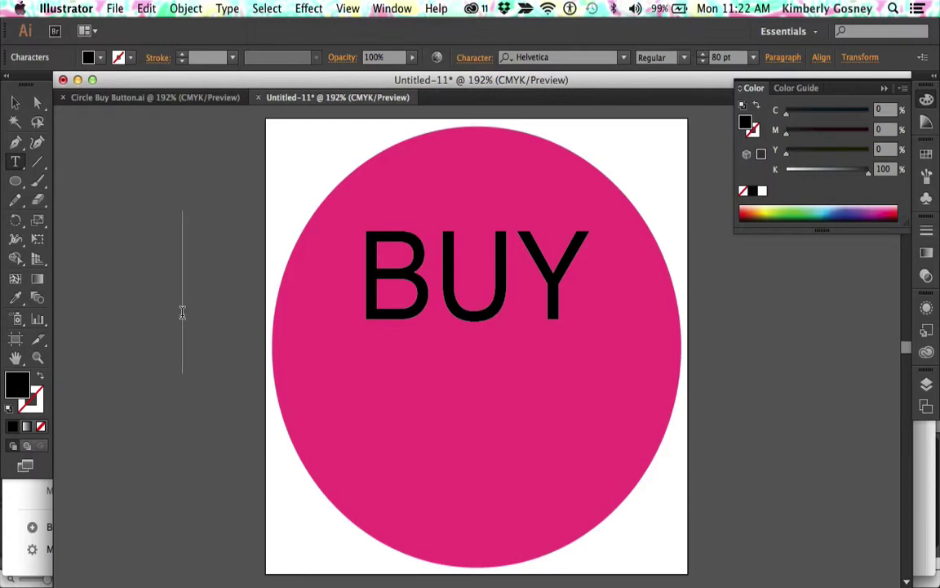
type("NOW!")
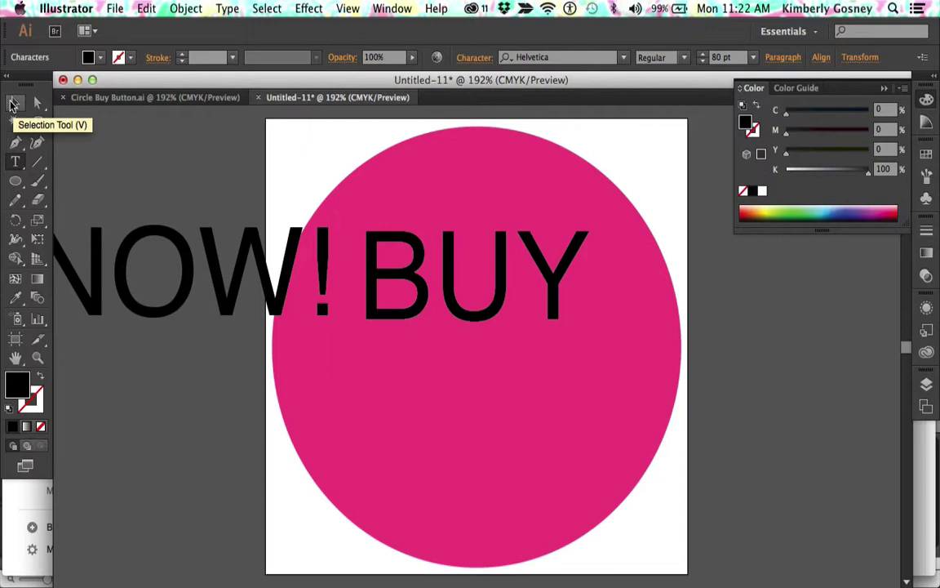
left_click(11, 104)
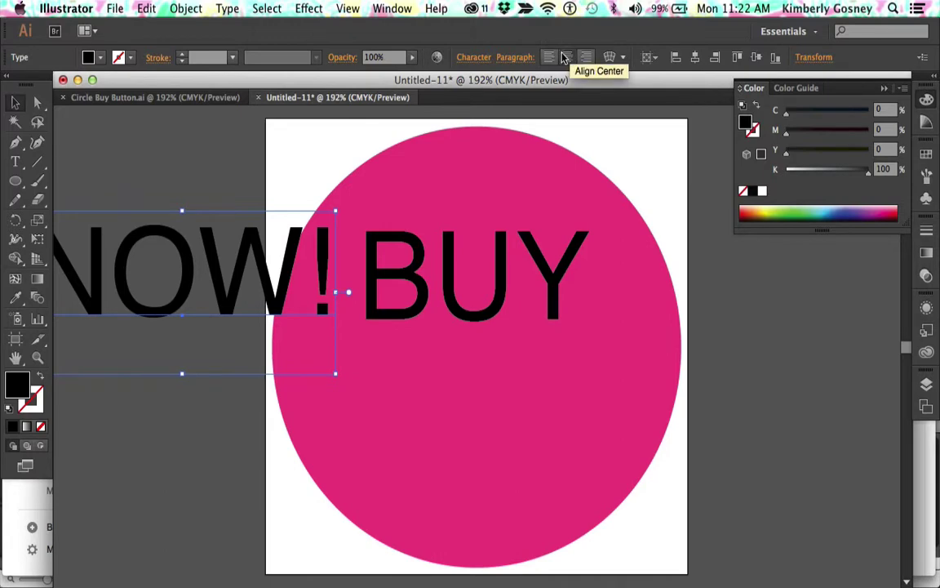
- Centre NOW! on the artboard and drag it down below BUY
left_click(696, 59)
left_click(755, 61)
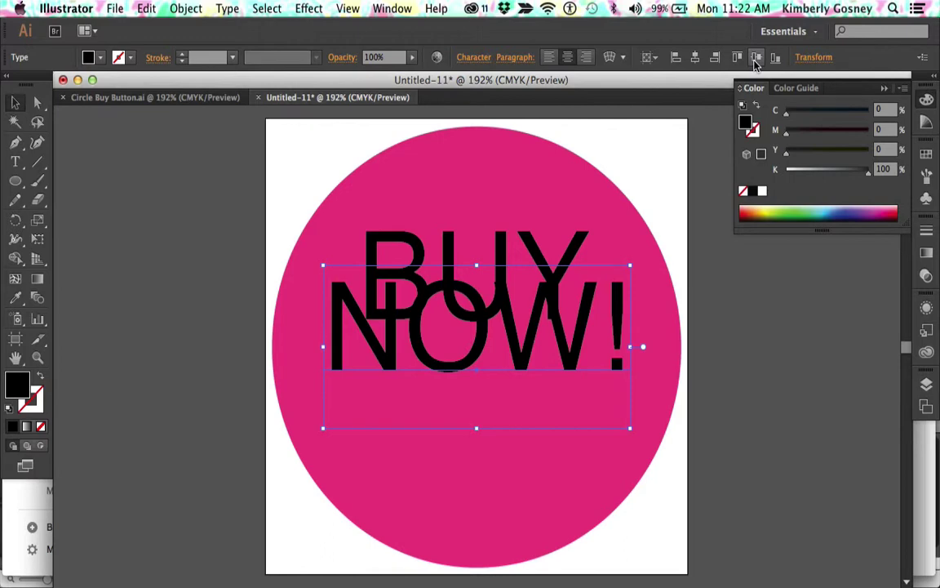
left_click_drag(482, 334, 480, 390)
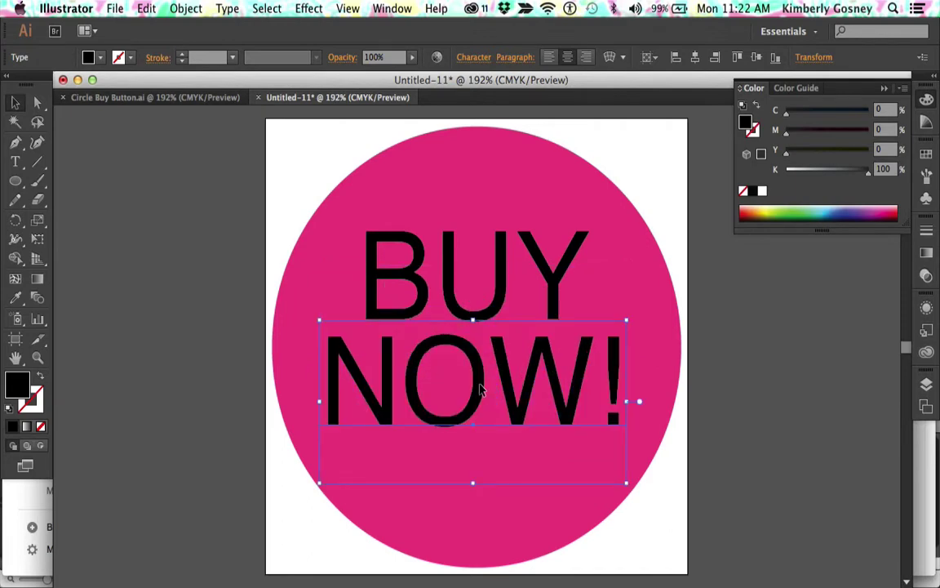
left_click(233, 354)
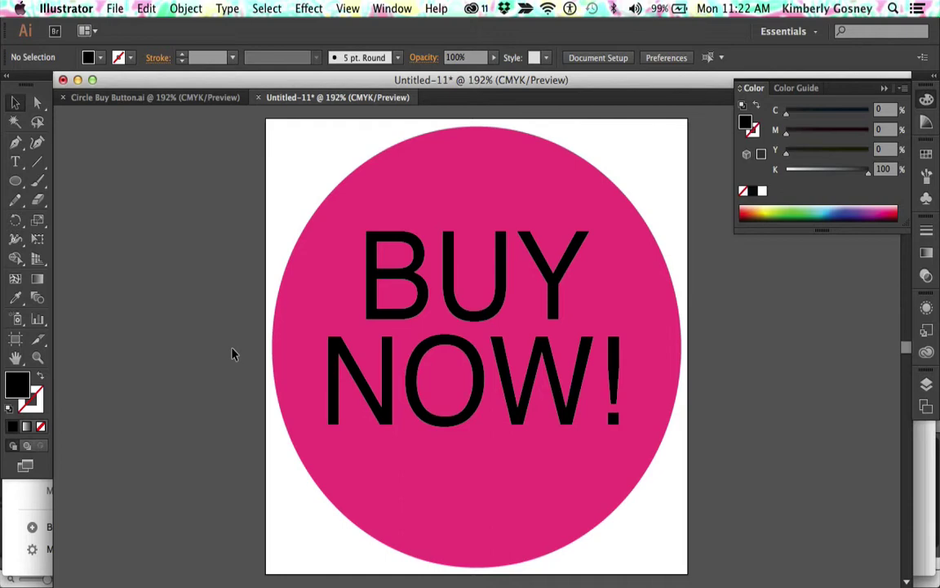
- Group the BUY NOW! text and centre the group vertically on the artboard
left_click(379, 275)
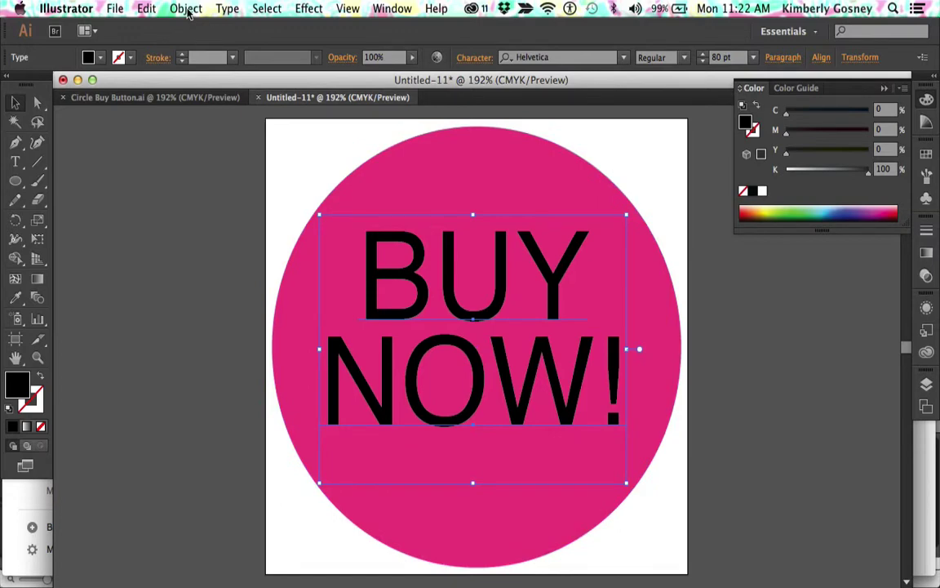
left_click(187, 10)
left_click(194, 65)
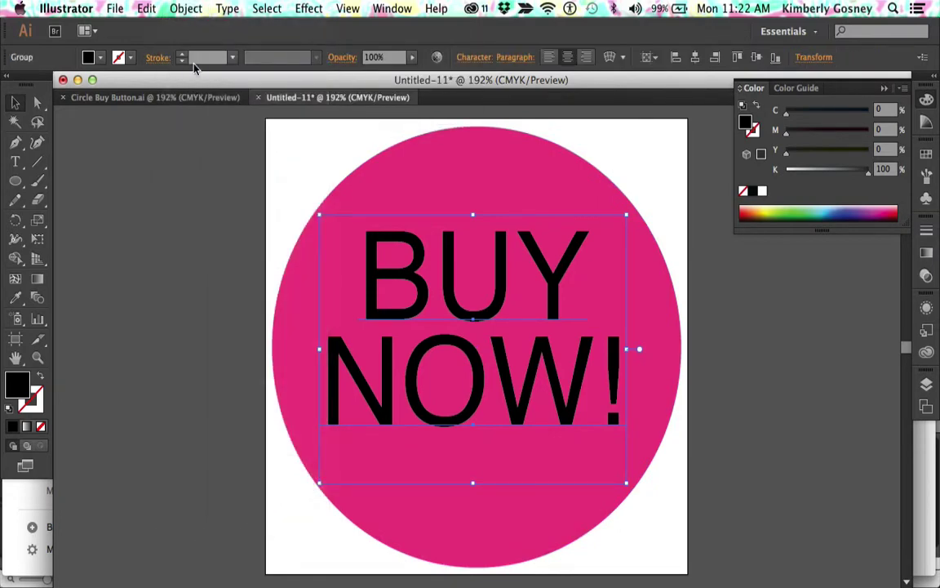
left_click(758, 62)
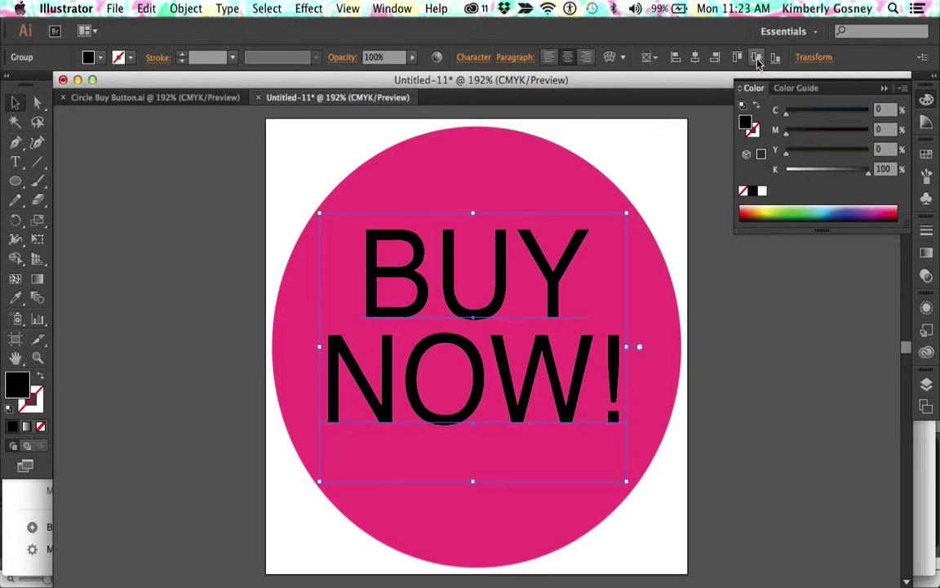
left_click(188, 320)
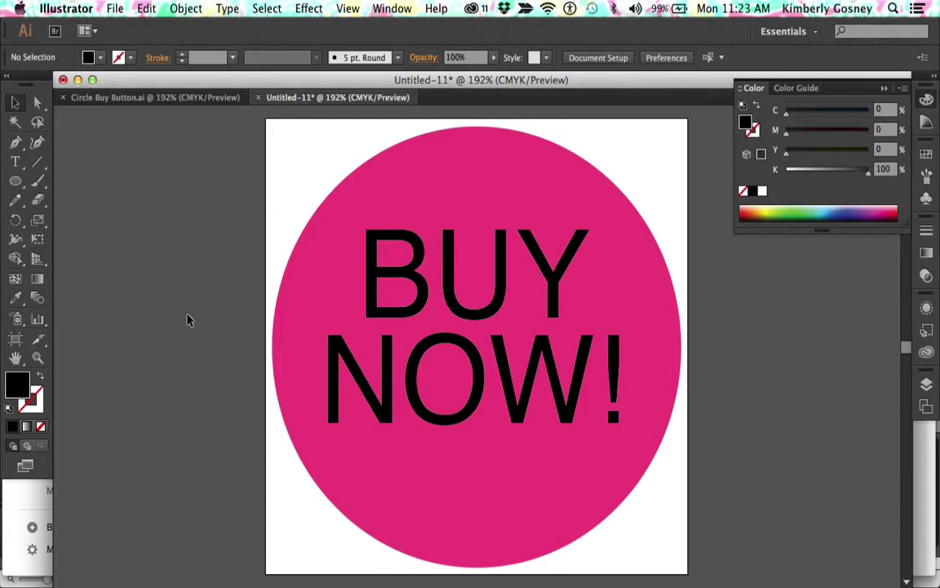
- Nudge the BUY NOW! group slightly lower with the Down arrow key
left_click(384, 356)
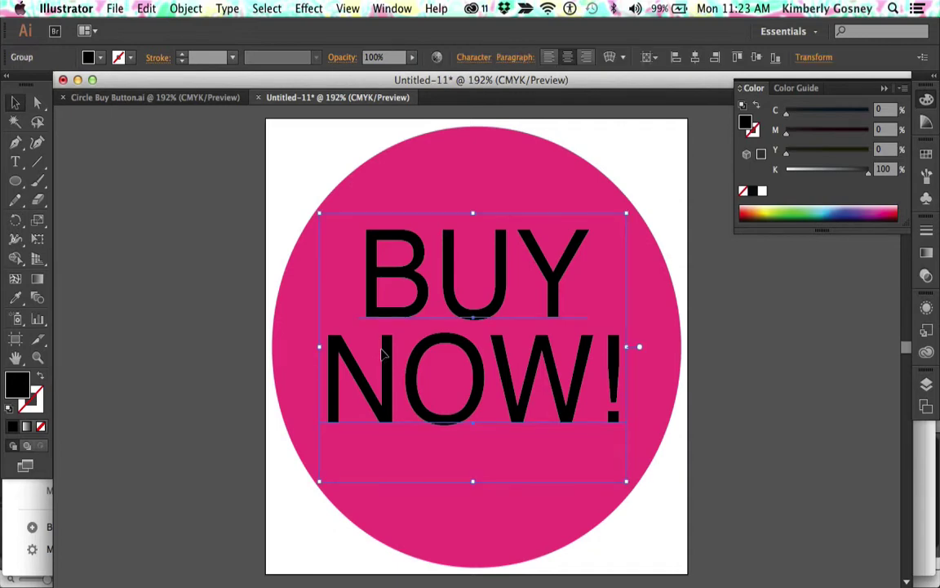
key("Down")
key("Down")
key("Down")
key("Down")
key("Down")
key("Down")
key("Down")
key("Down")
key("Down")
key("Down")
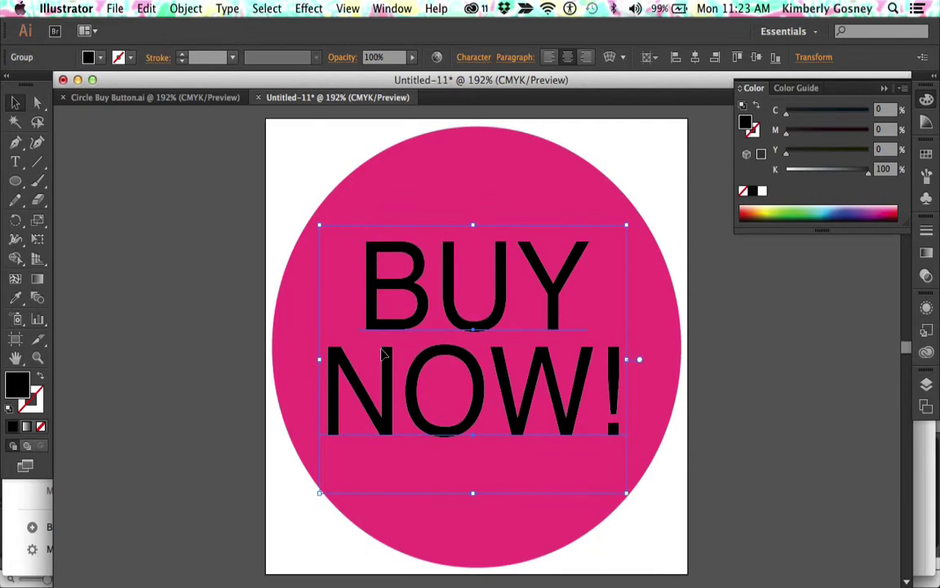
left_click(213, 353)
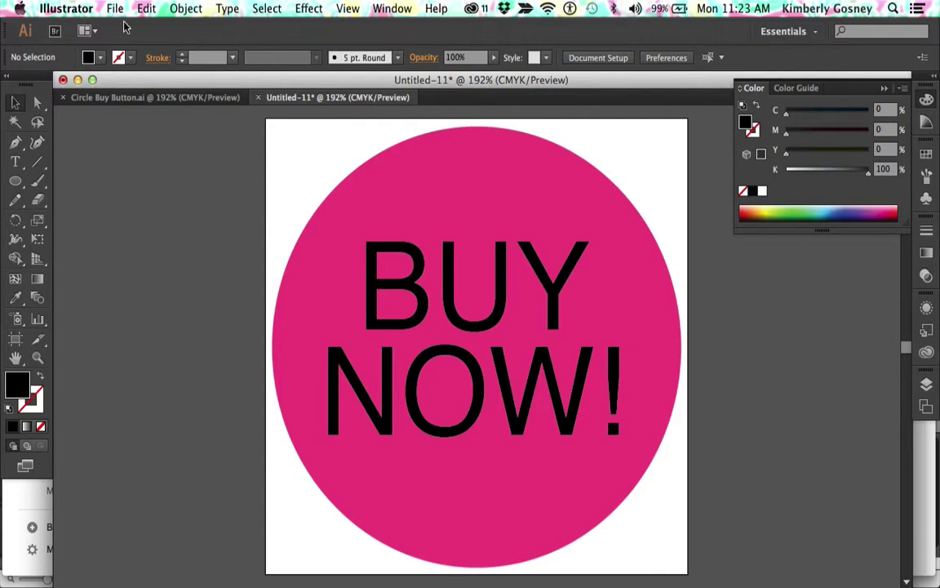
- Fill the BUY NOW! text with white (FFFFFF)
left_click(376, 294)
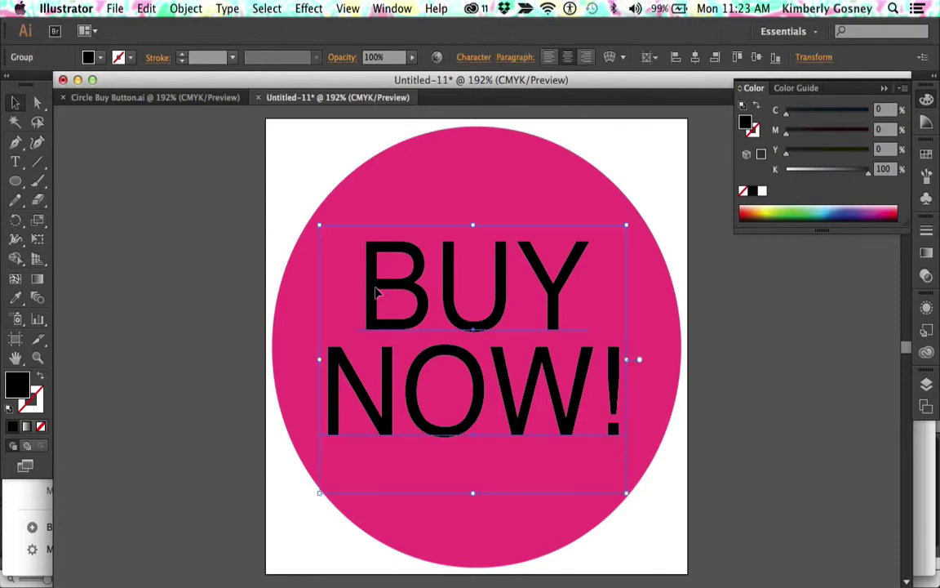
double_click(18, 385)
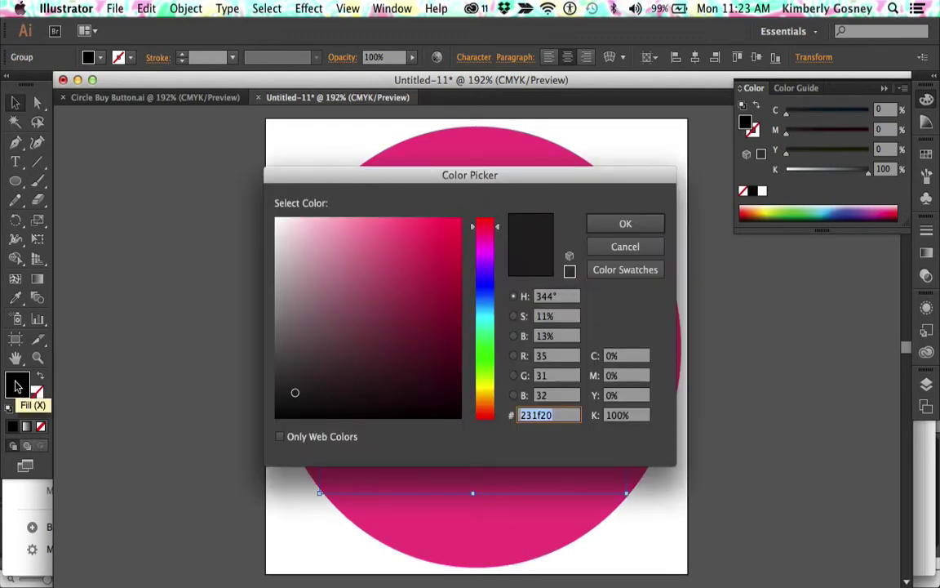
type("FFFFFF")
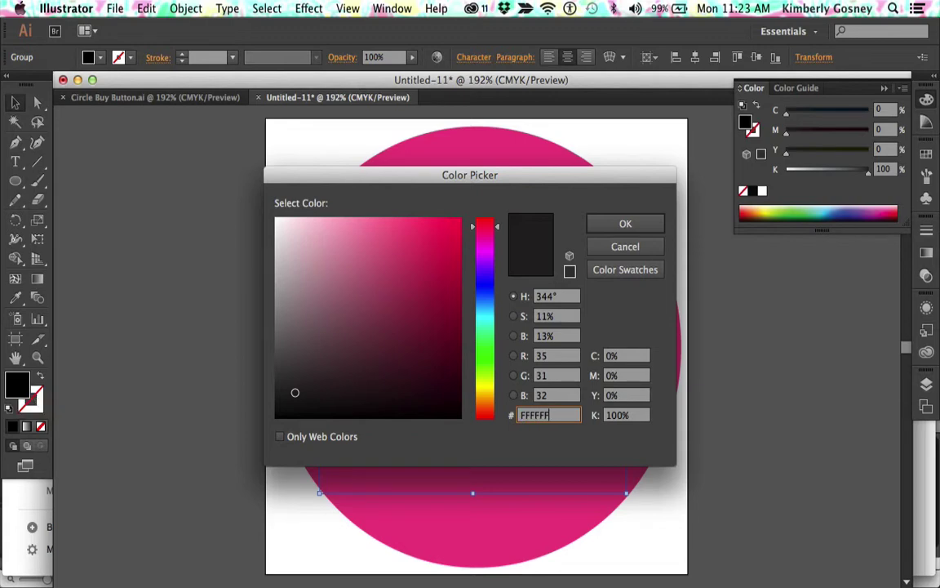
key("Return")
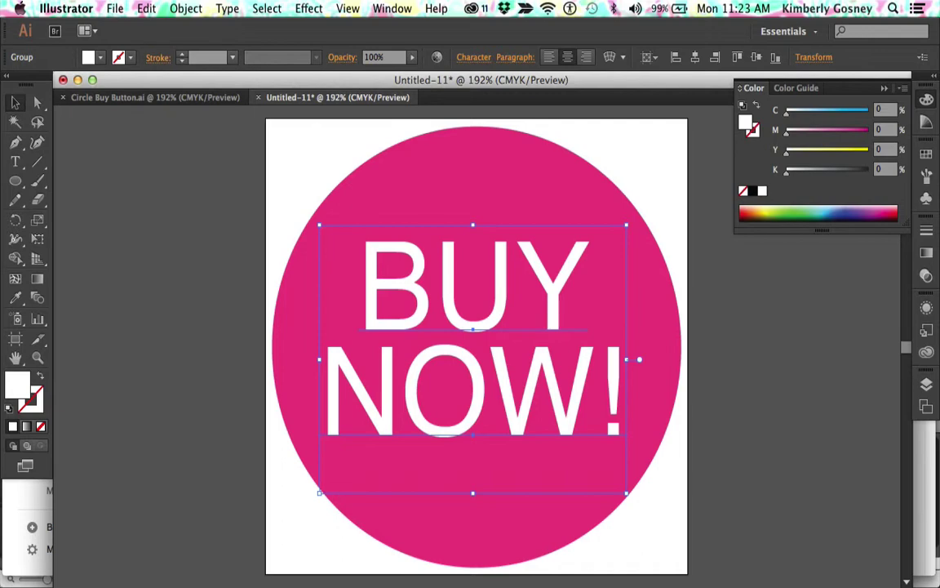
left_click(156, 273)
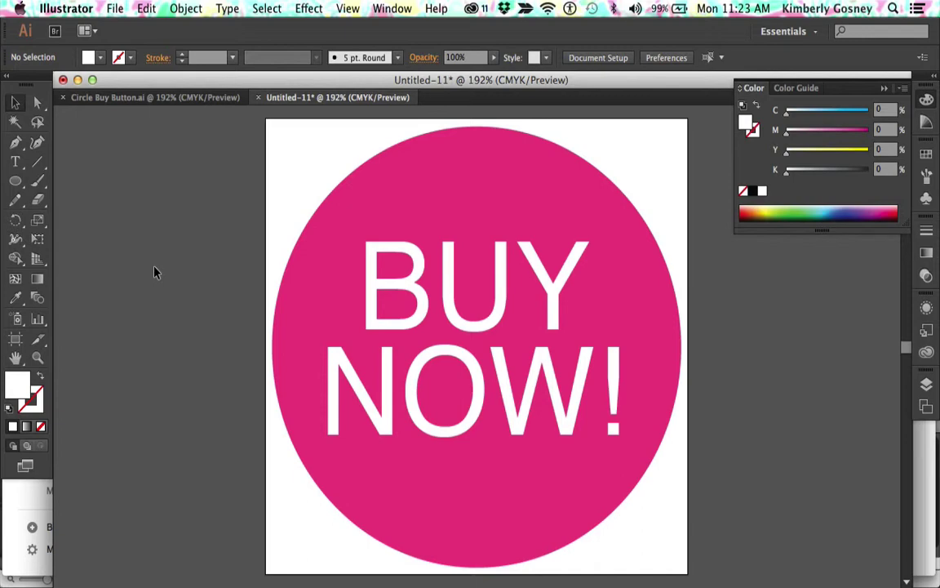
- Try the circle in CMYK Green from the fill swatches, then undo it back to pink
left_click(404, 197)
left_click(102, 61)
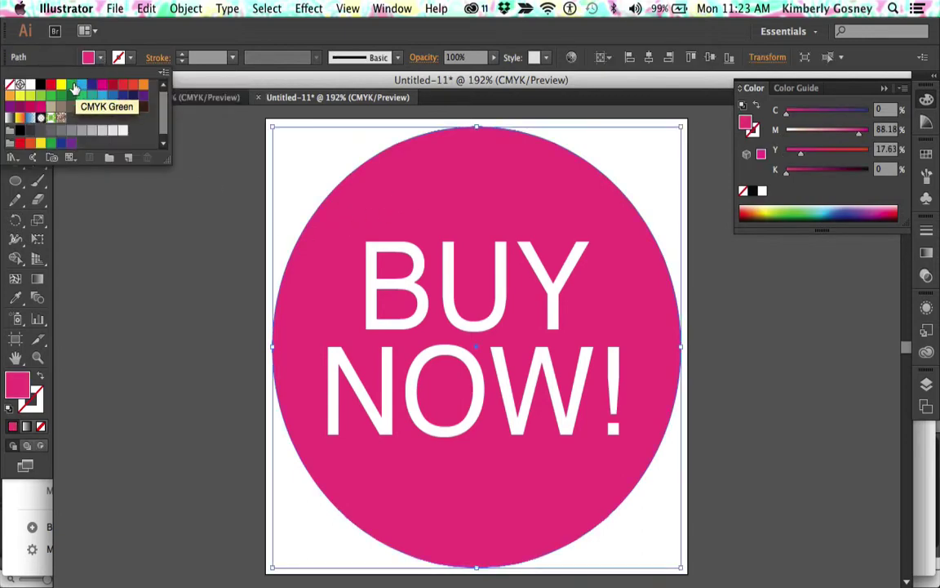
left_click(43, 72)
left_click(123, 204)
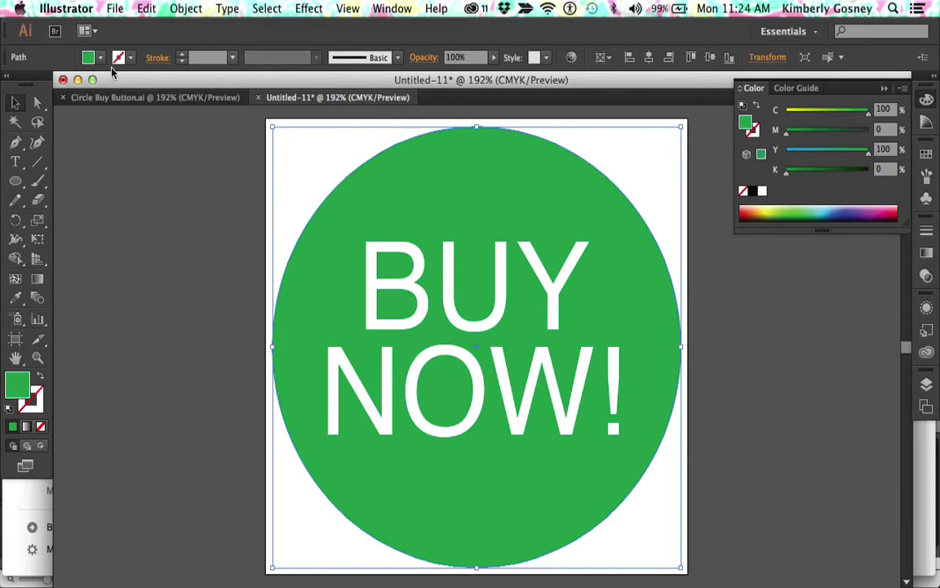
key("super+z")
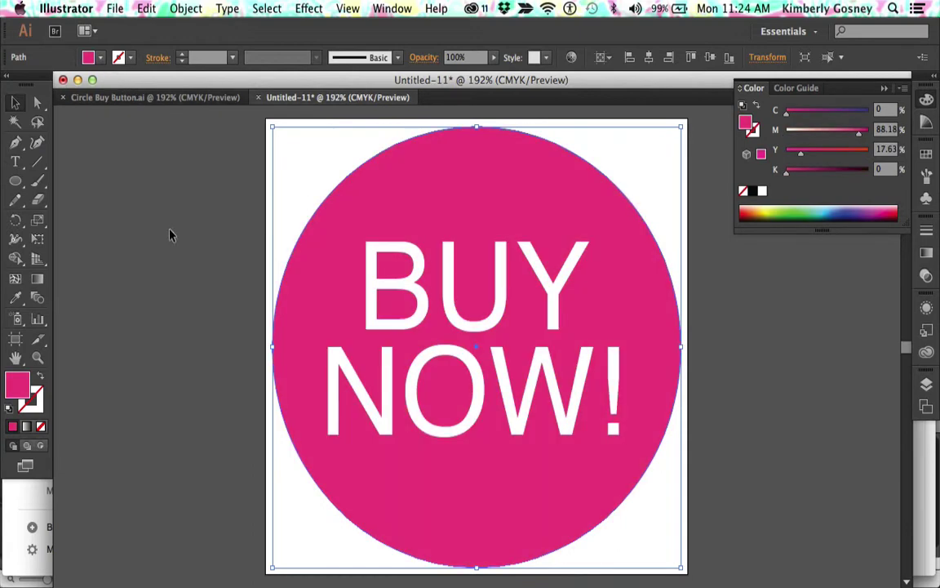
- Save the artwork as CIRCLE BUY BUTTON.ai, replacing the existing file and accepting the default options
left_click(169, 235)
left_click(114, 8)
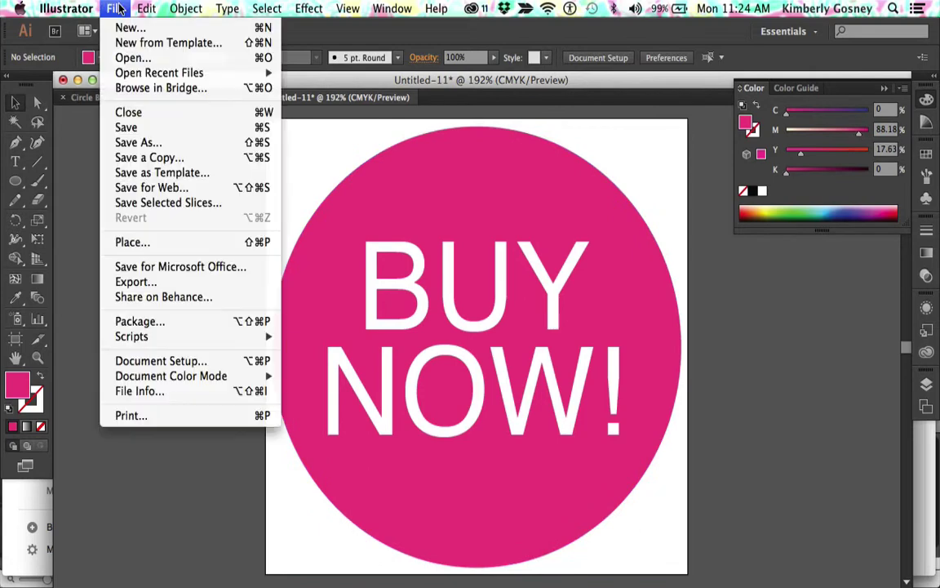
left_click(147, 144)
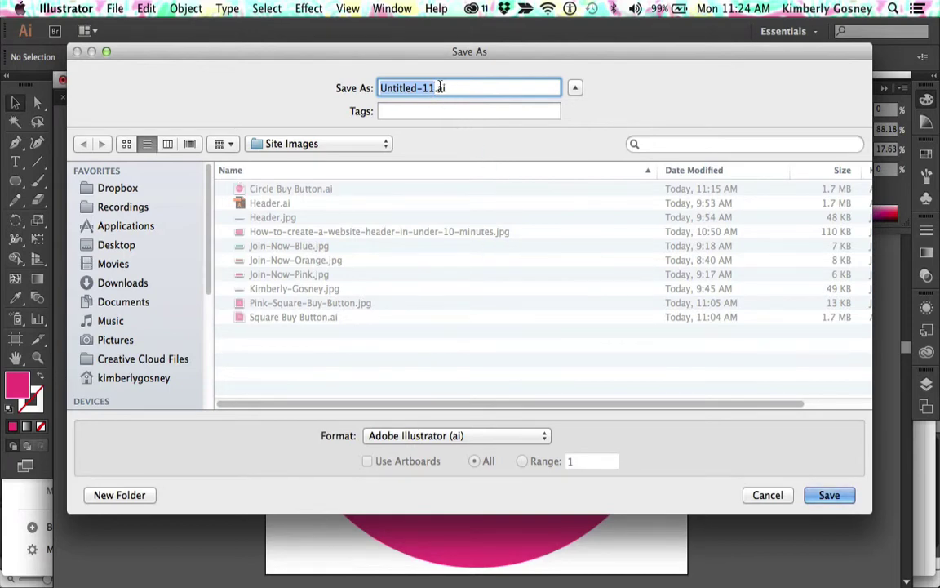
type("CIRCLE BUY ")
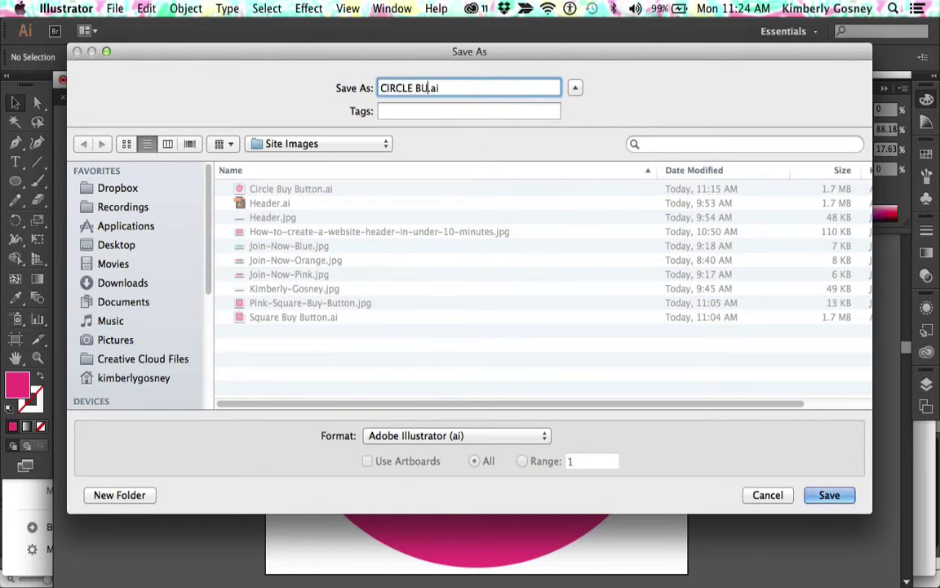
type("CU")
key("BackSpace")
key("BackSpace")
type("BUTTON")
key("Return")
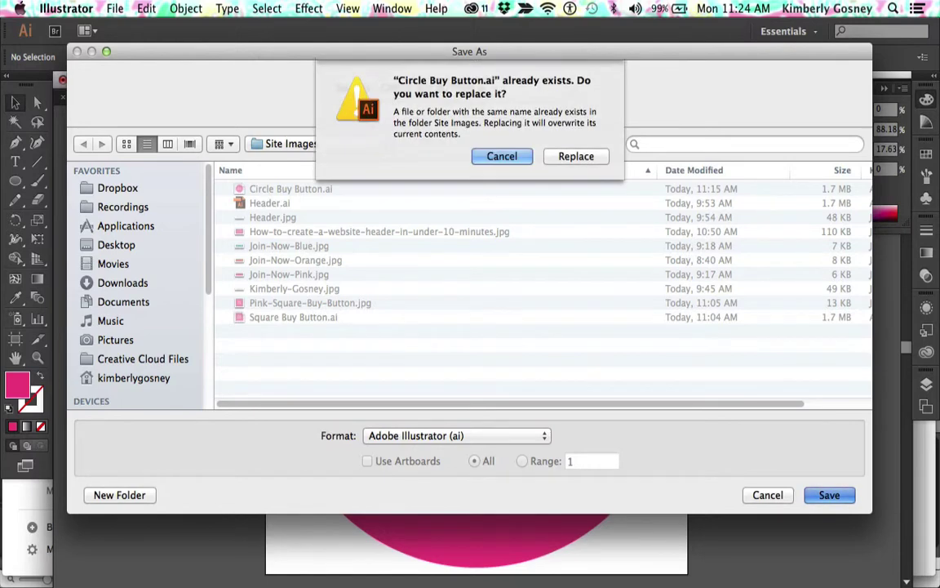
left_click(556, 161)
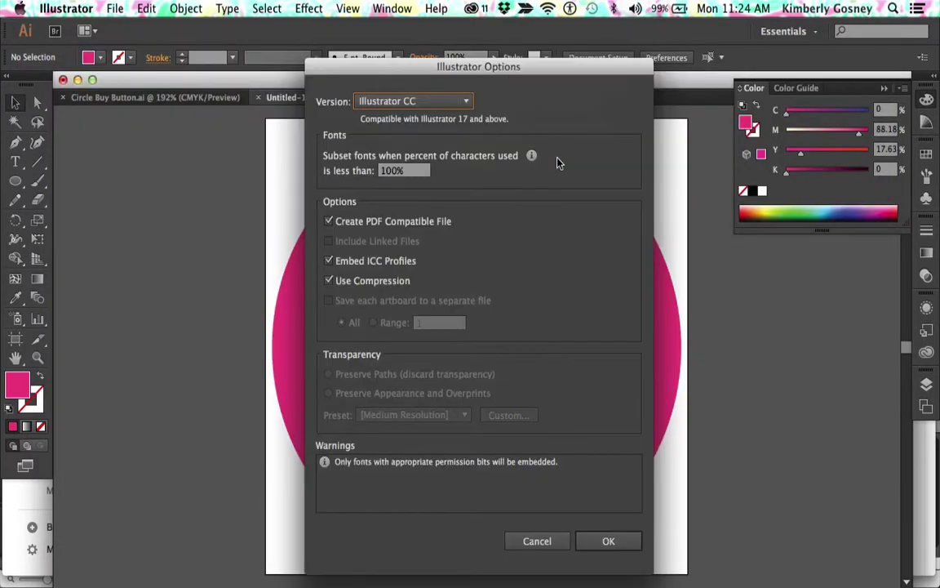
left_click(613, 546)
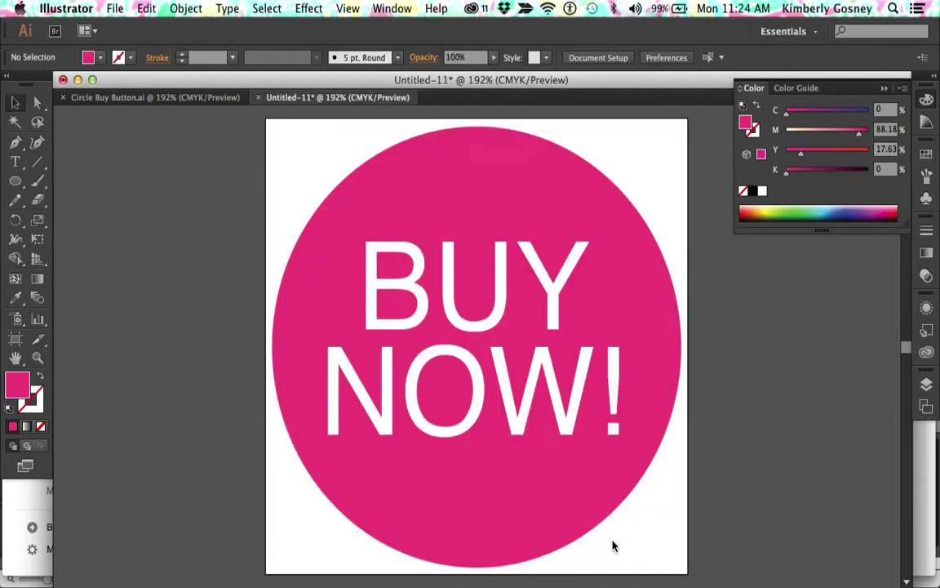
- In Save for Web, choose PNG-24 with transparency for the 300 × 300 px button and proceed to save
left_click(115, 8)
left_click(145, 187)
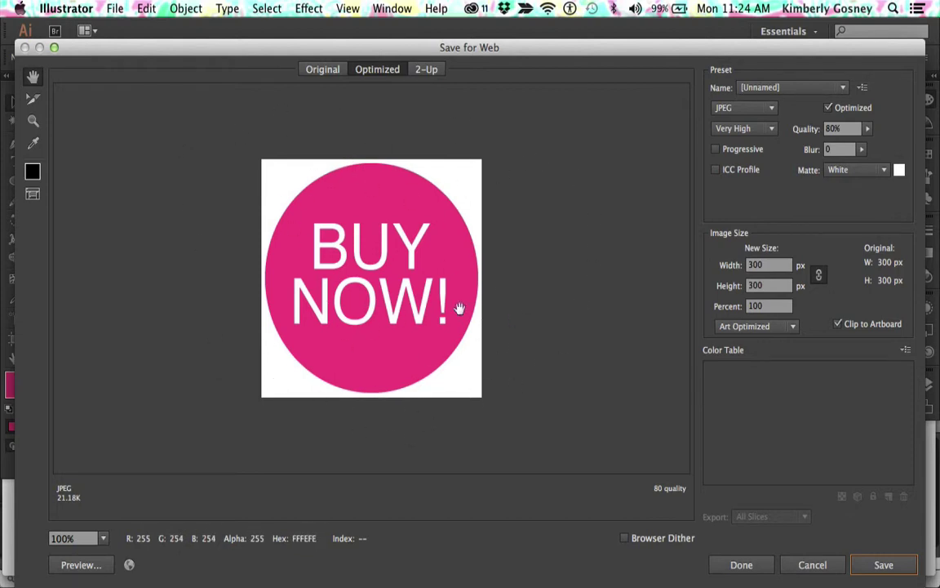
left_click(771, 110)
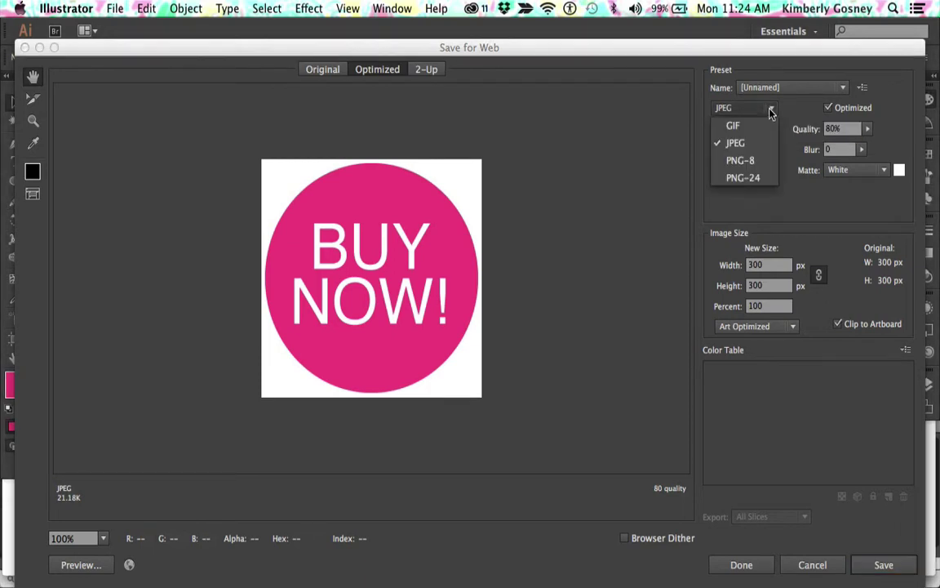
left_click(752, 178)
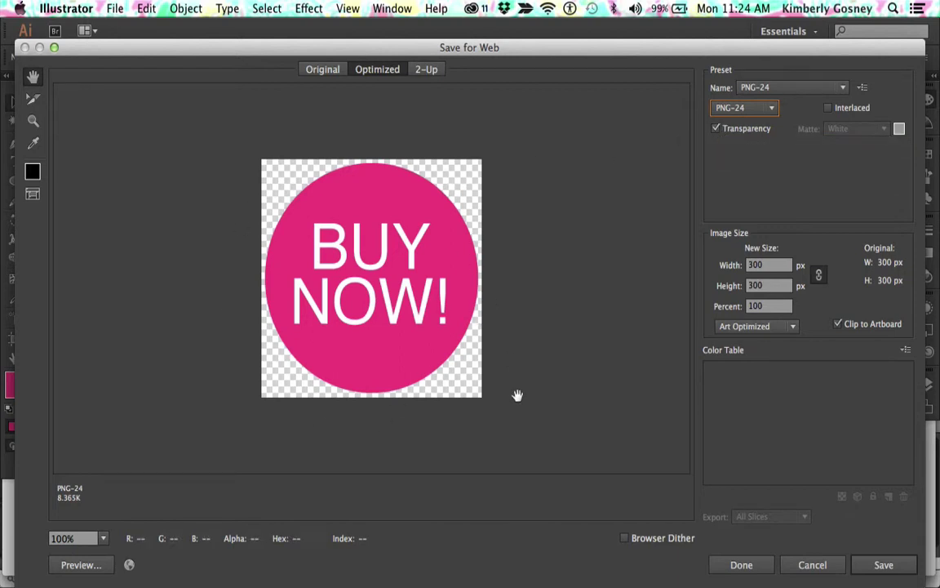
left_click(897, 564)
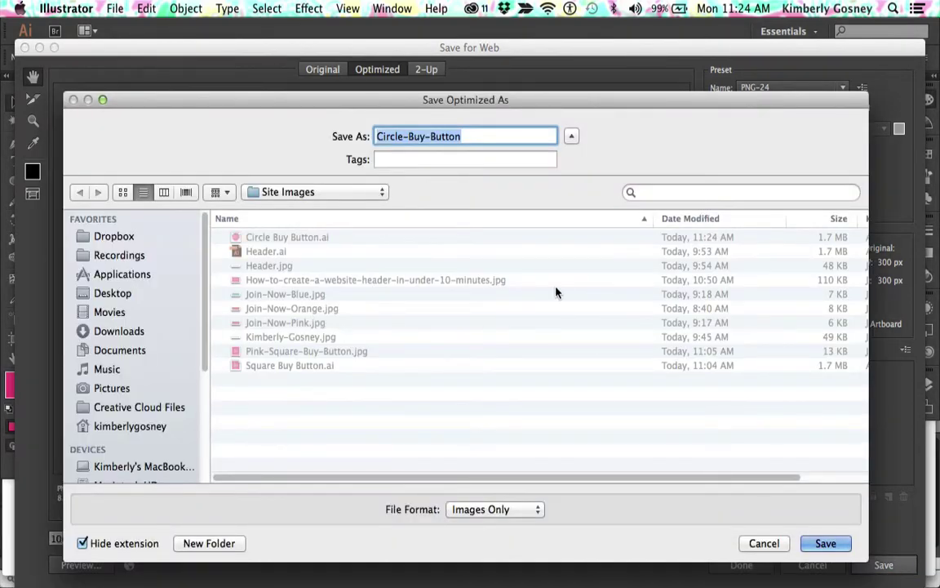
key("Return")
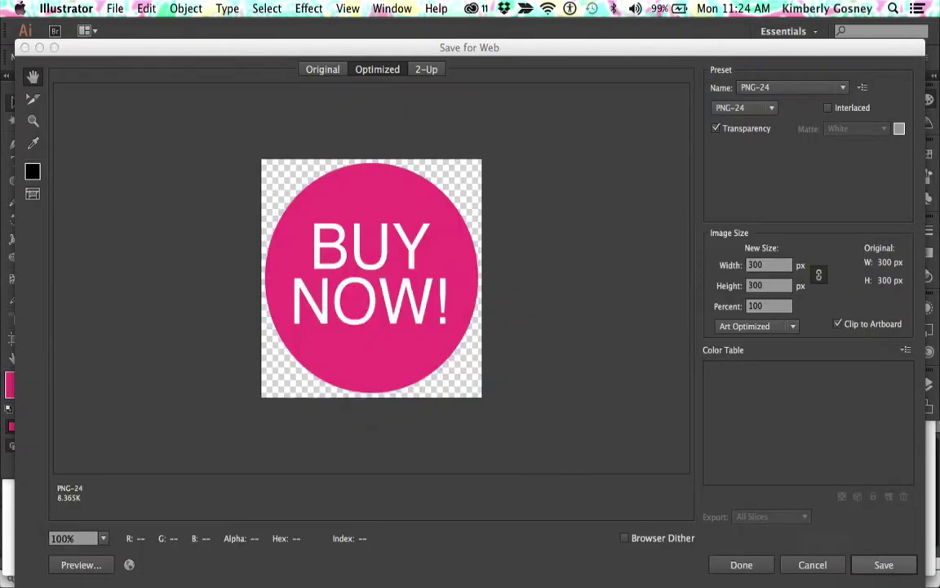